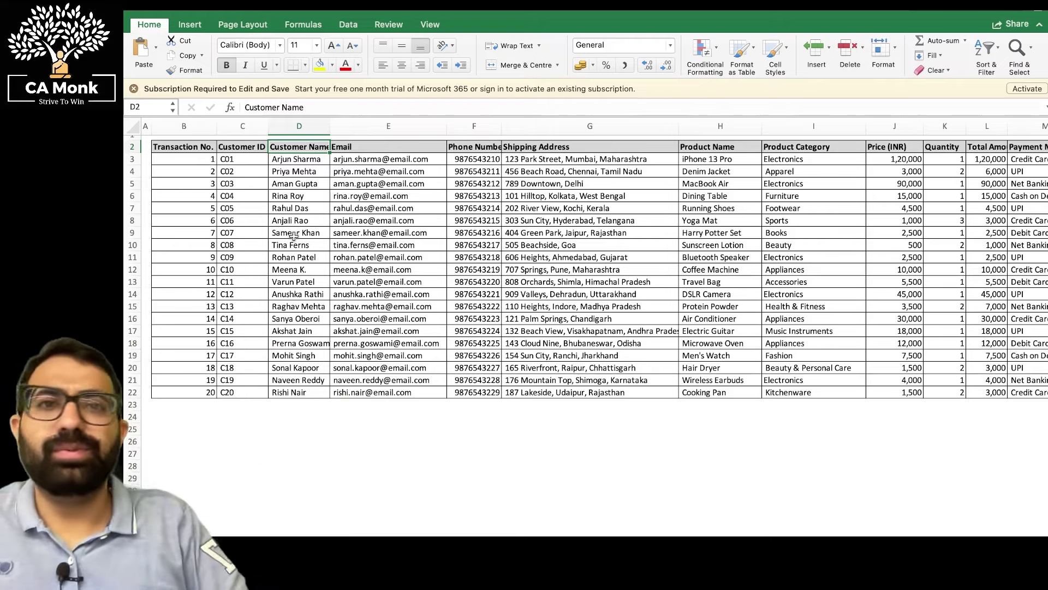
Step: Examine the transaction table across all its columns, from Transaction No. through Order Status
scroll(464, 361, "right", 10)
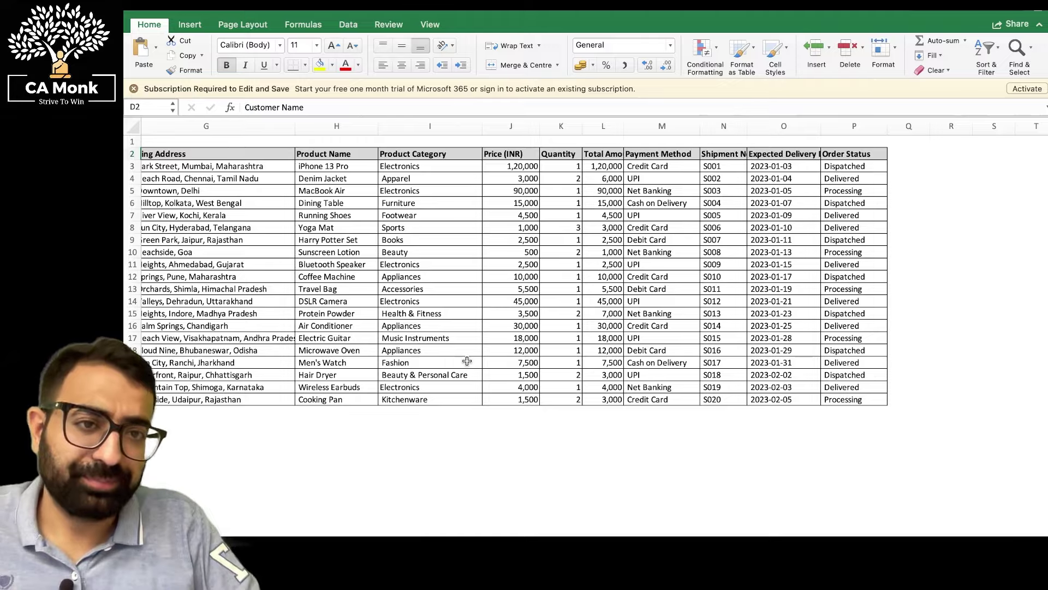
scroll(496, 259, "left", 3)
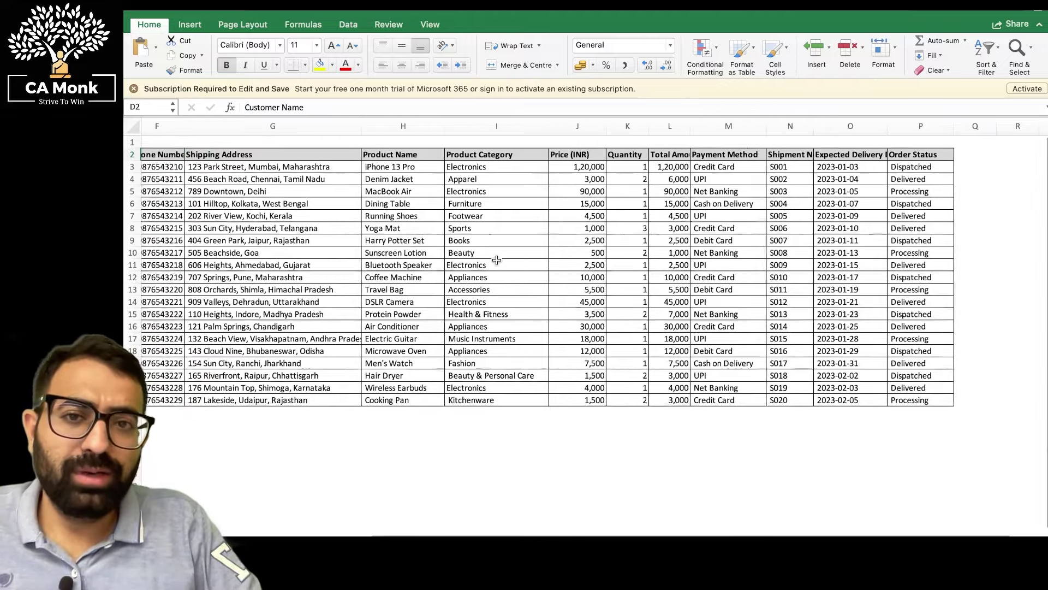
scroll(496, 259, "left", 5)
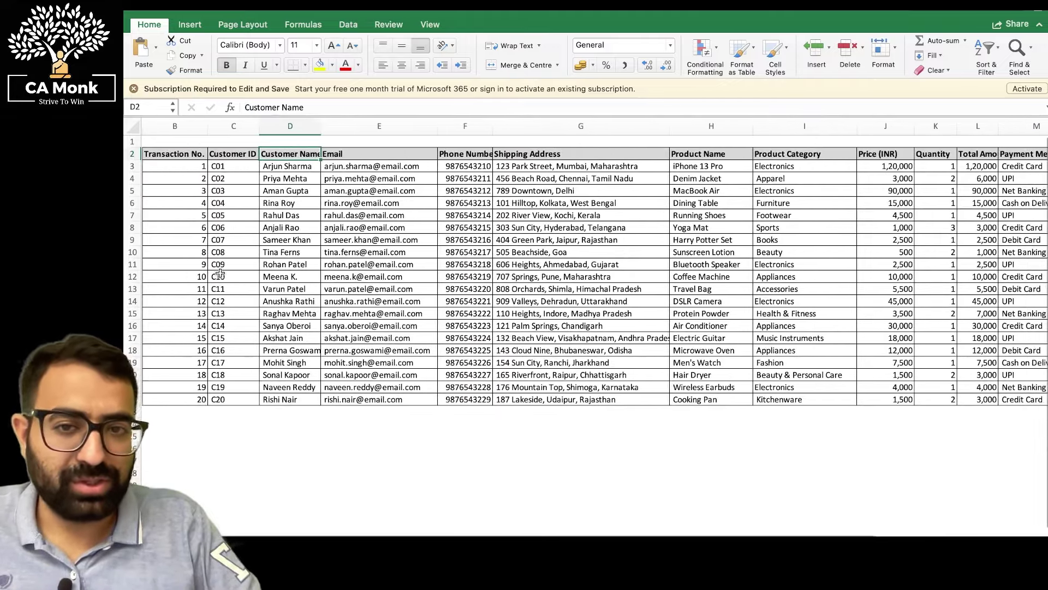
scroll(220, 273, "right", 4)
scroll(220, 273, "right", 3)
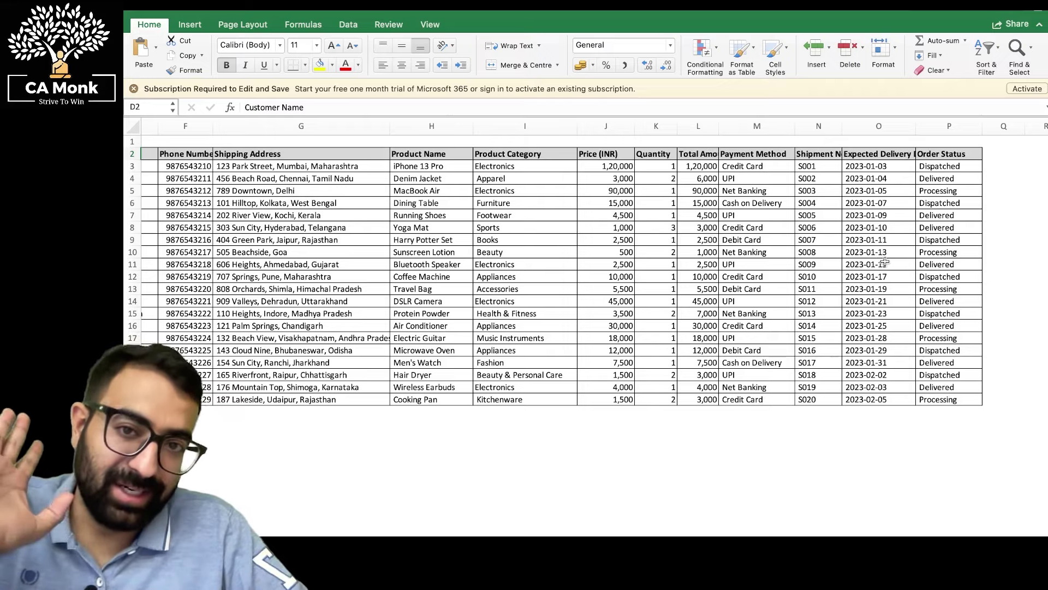
scroll(884, 262, "left", 5)
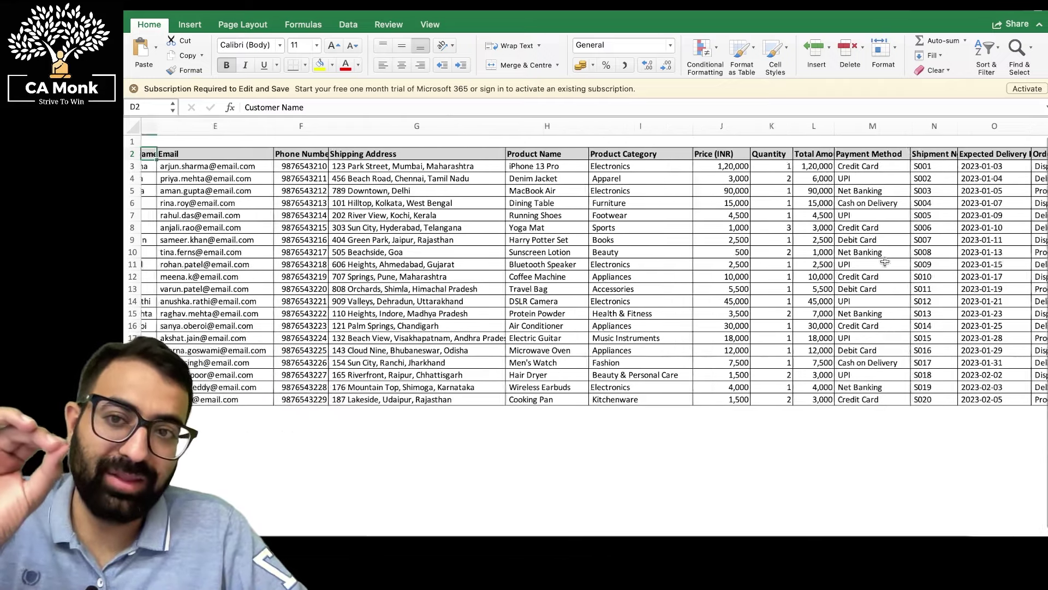
scroll(880, 261, "right", 6)
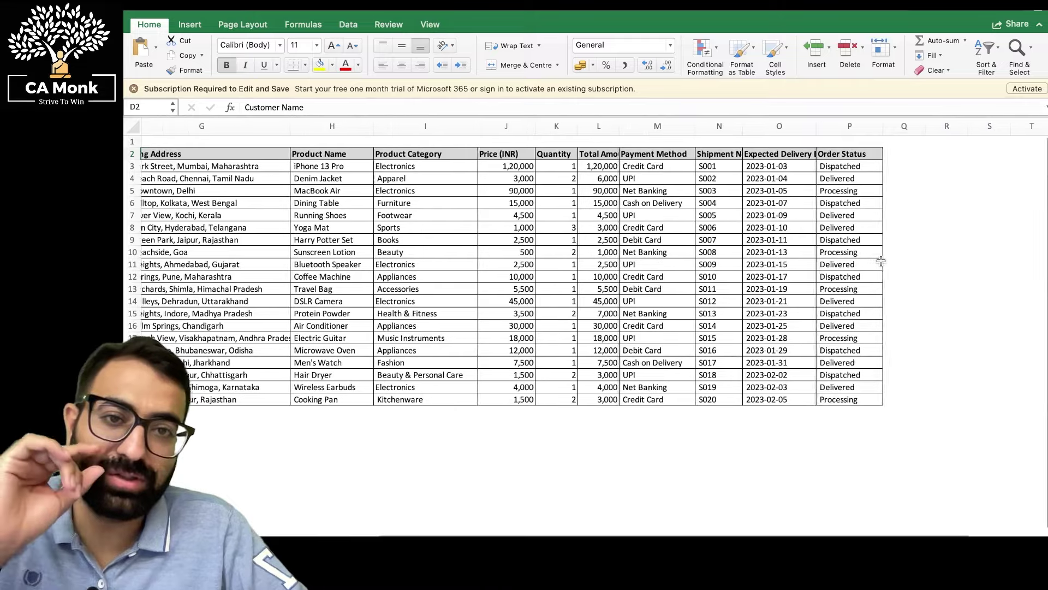
Step: Widen the Expected Delivery Date and Shipment No. columns so their full headers fit
left_click_drag(814, 126, 834, 126)
left_click(733, 217)
key("ctrl+Up")
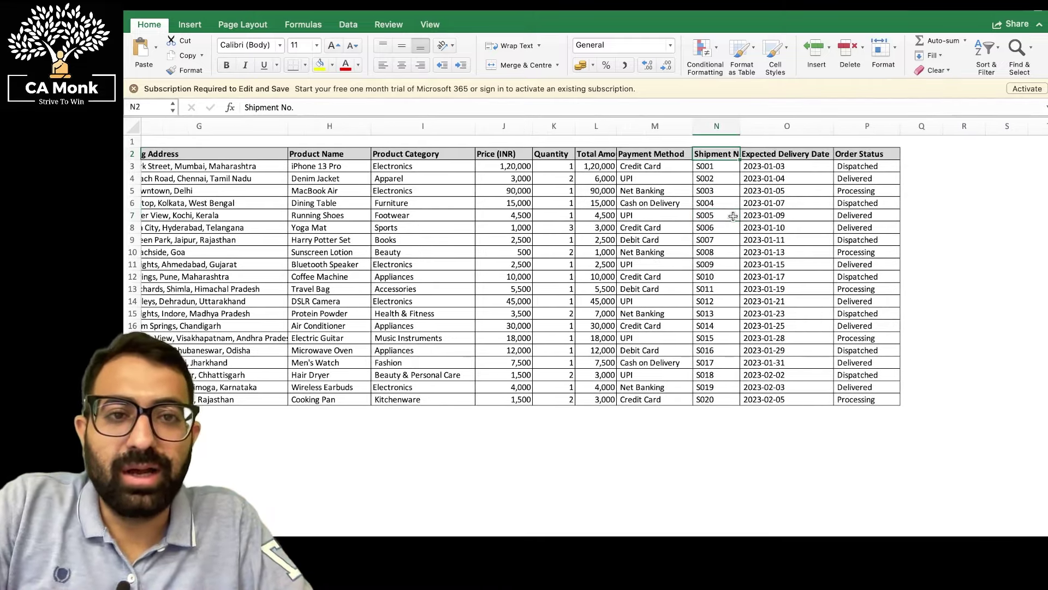
double_click(740, 130)
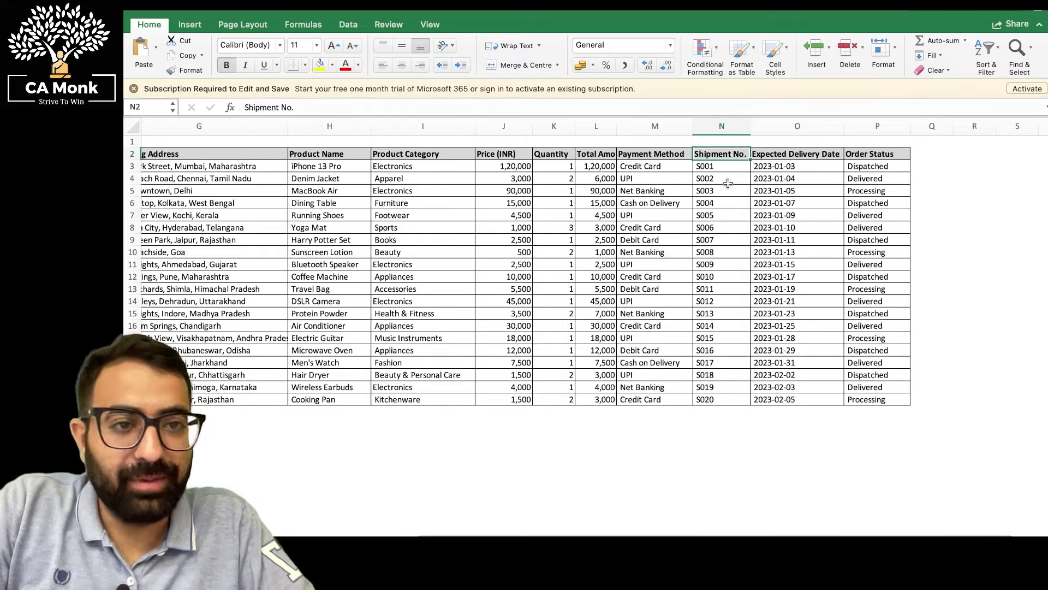
Step: Below the transaction table, enter the label "State:" in E25 with the value MH in F25
key("Left")
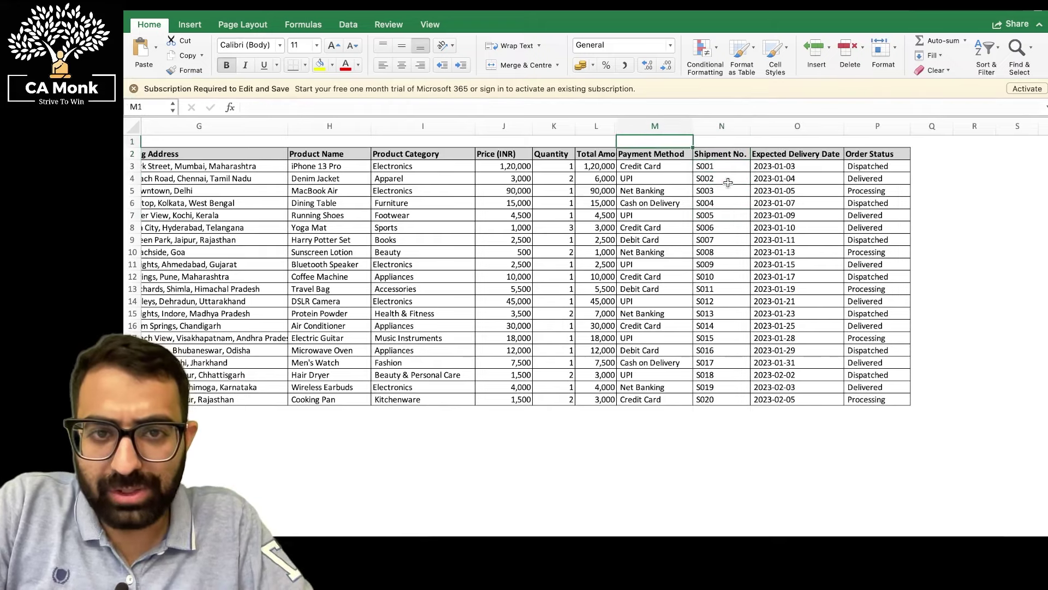
key("Down")
key("Down")
key("Down")
key("Down")
key("Home")
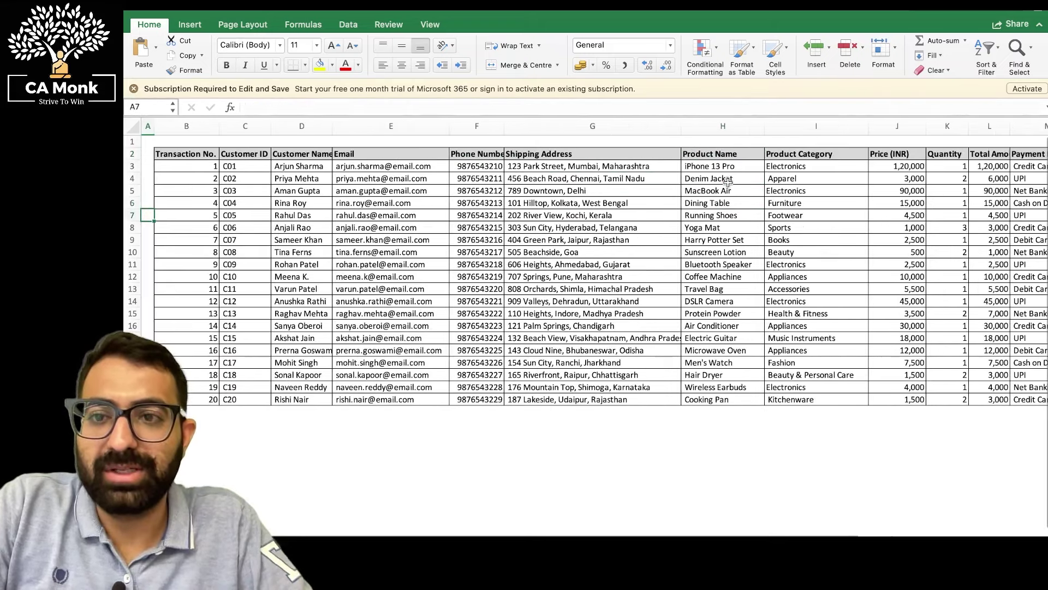
key("Right")
key("ctrl+Down")
key("Right")
key("Down")
key("Down")
key("Down")
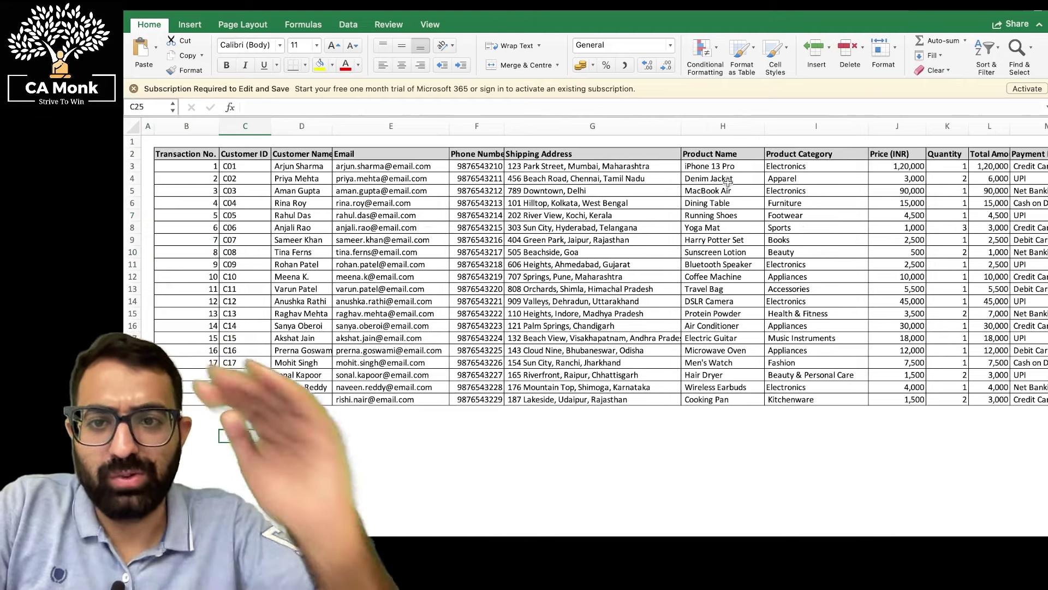
key("Right")
key("Right")
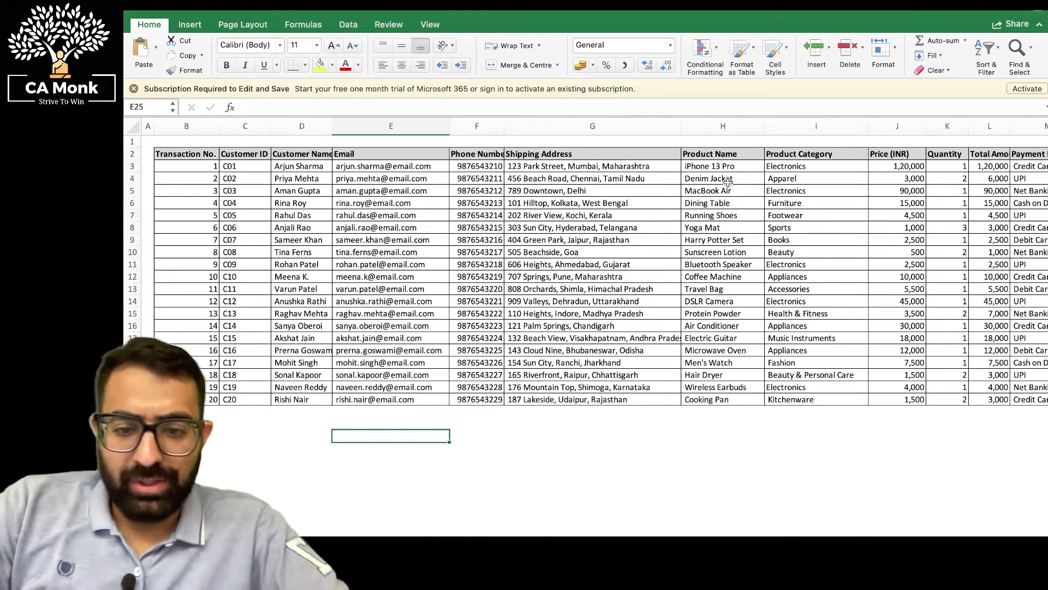
type("St")
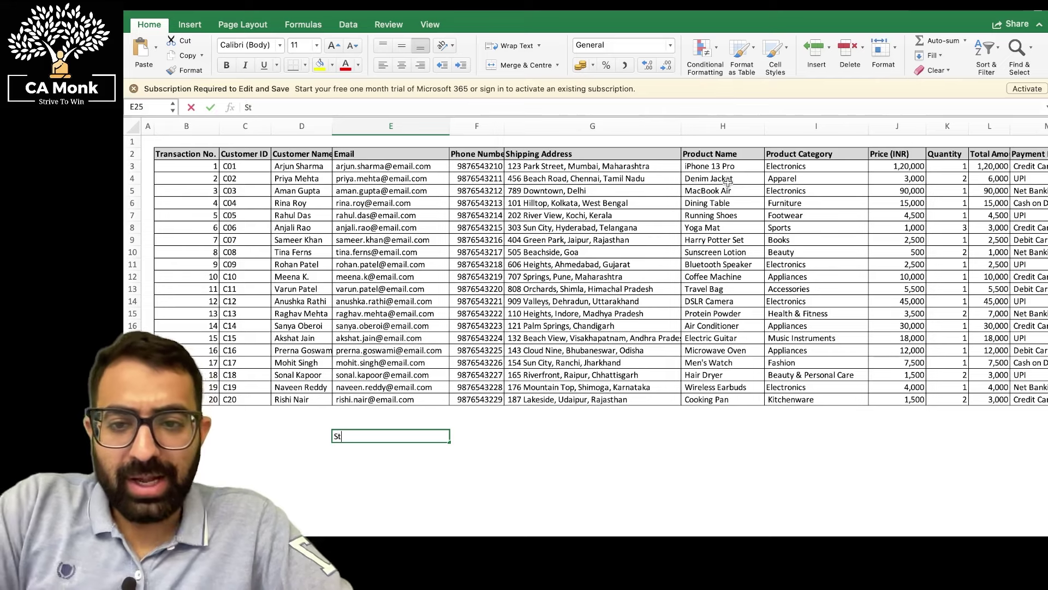
type("ate")
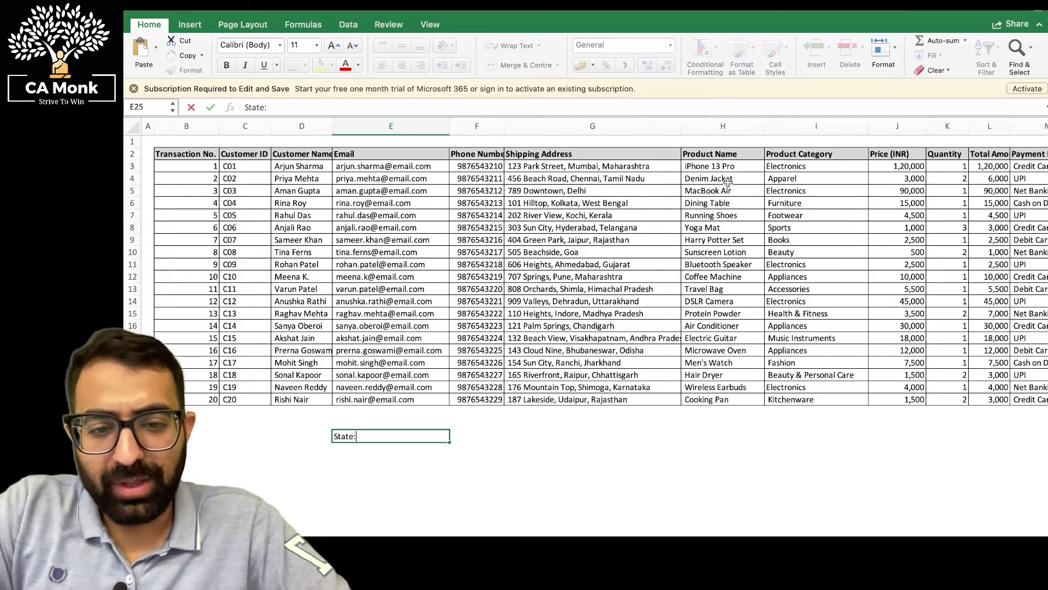
key("Tab")
type("MH")
key("Return")
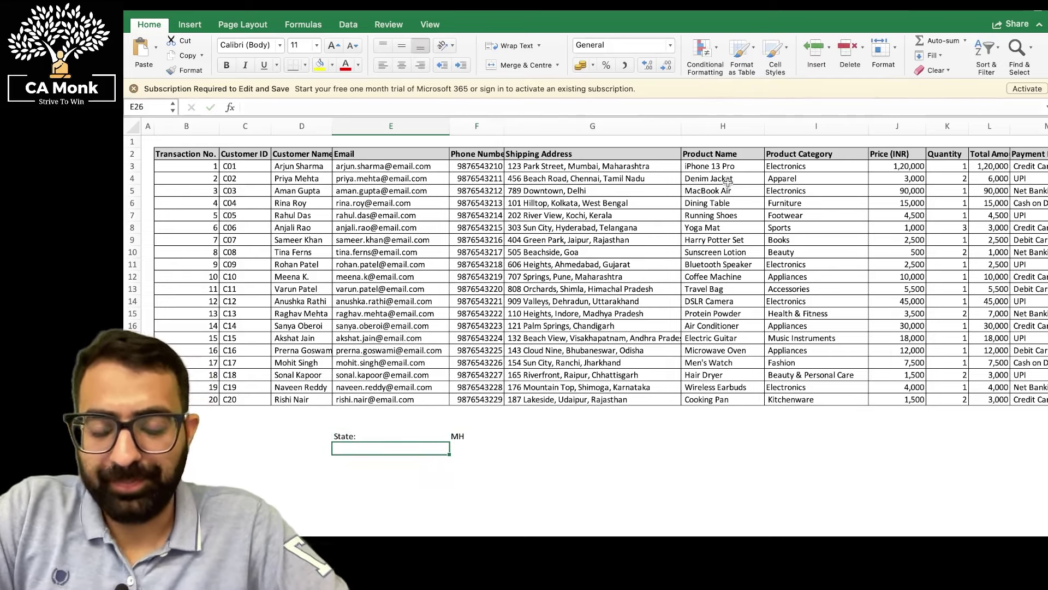
Step: Add a GST row beneath the State row, with the rate 18% in F26
type("GST")
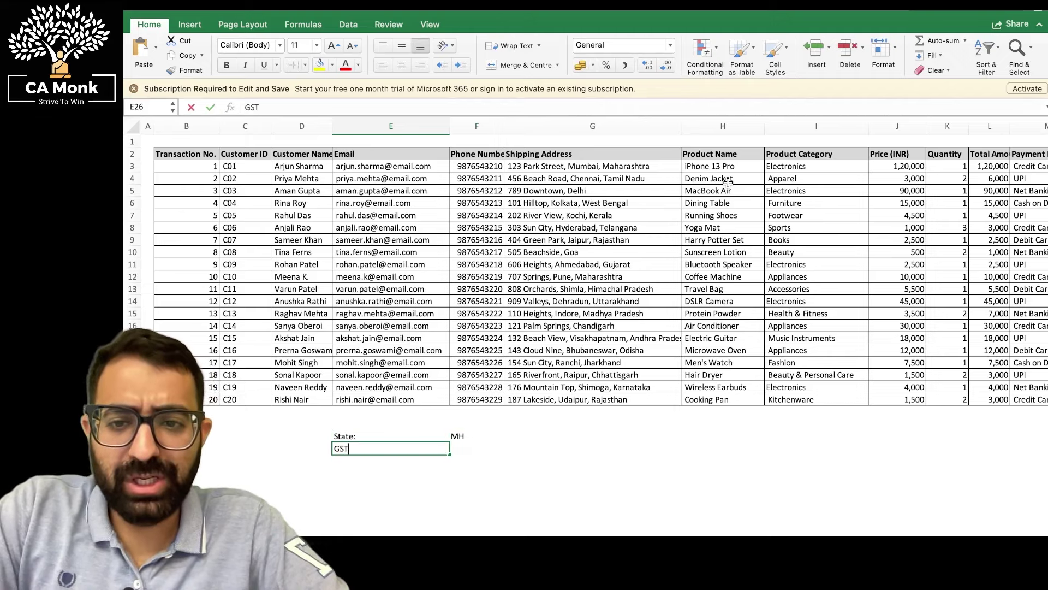
key("Up")
key("Right")
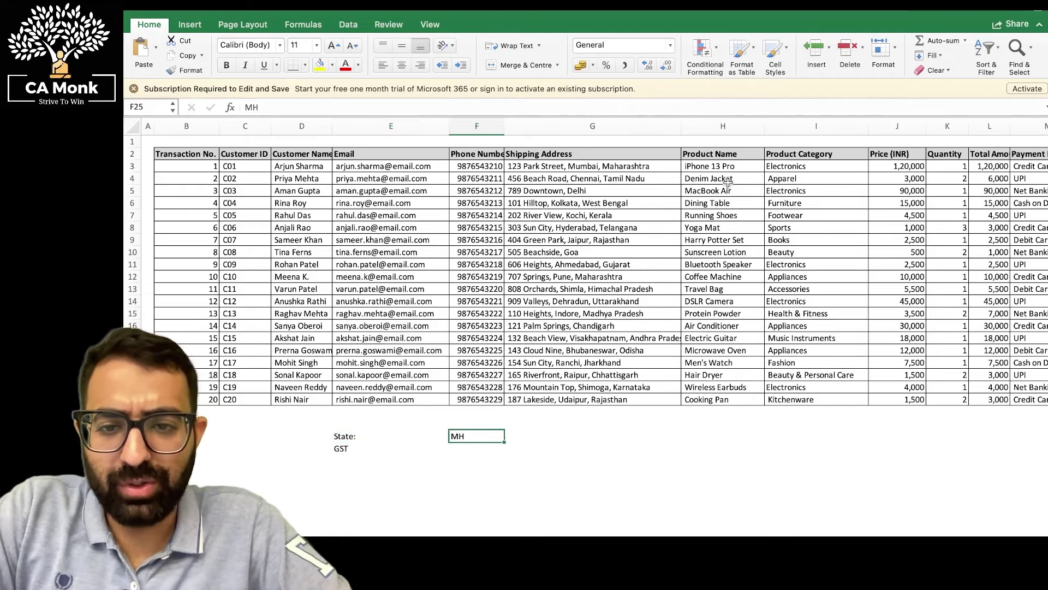
key("Down")
type("18")
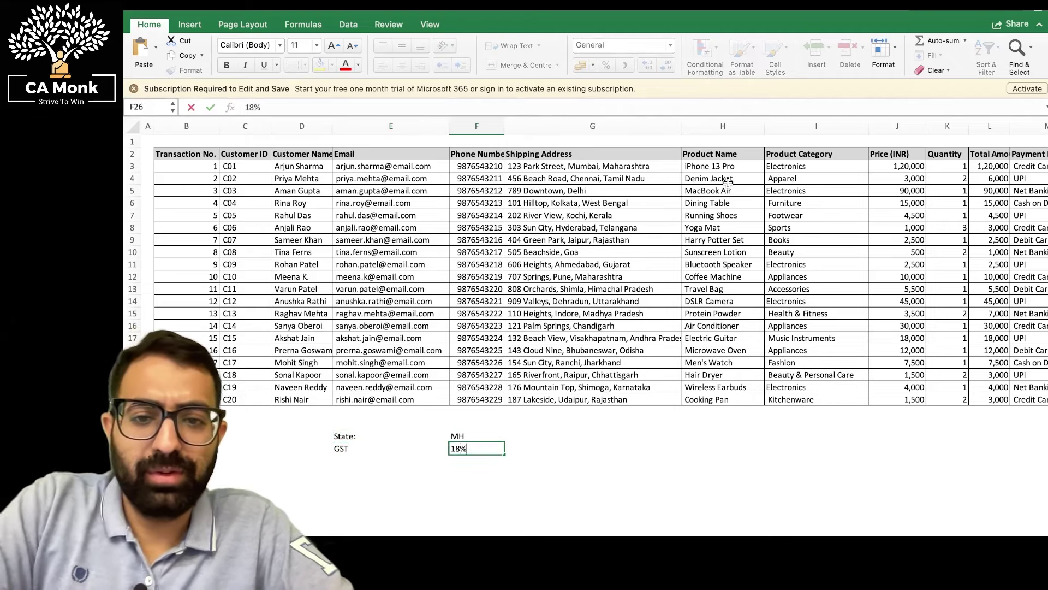
type("%")
key("Return")
key("Up")
key("Right")
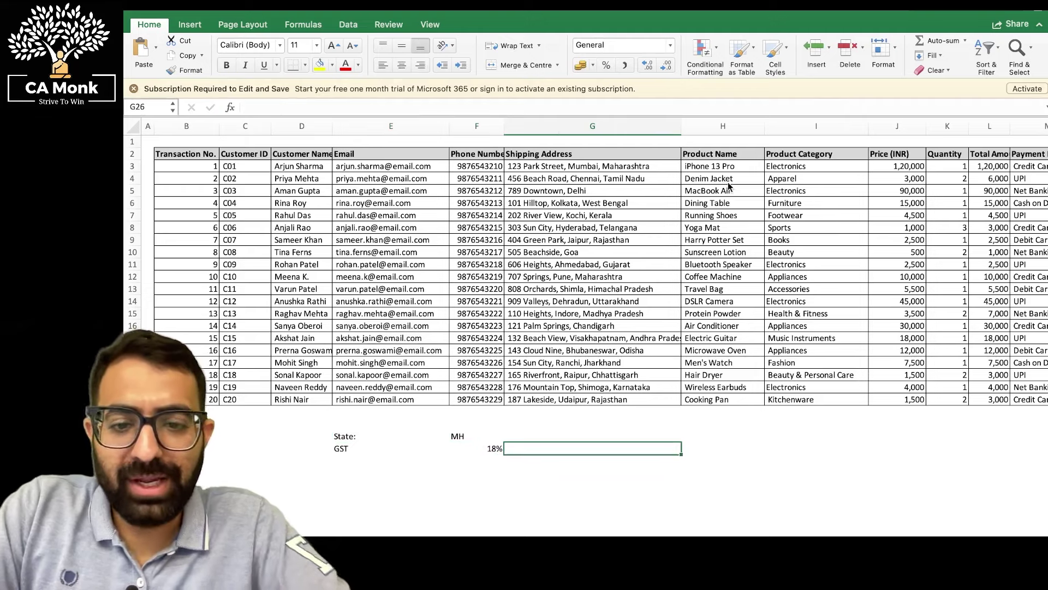
Step: Add the note "Price is including GST" in E27, beneath the GST row
type("P")
key("BackSpace")
key("Left")
key("Down")
key("Left")
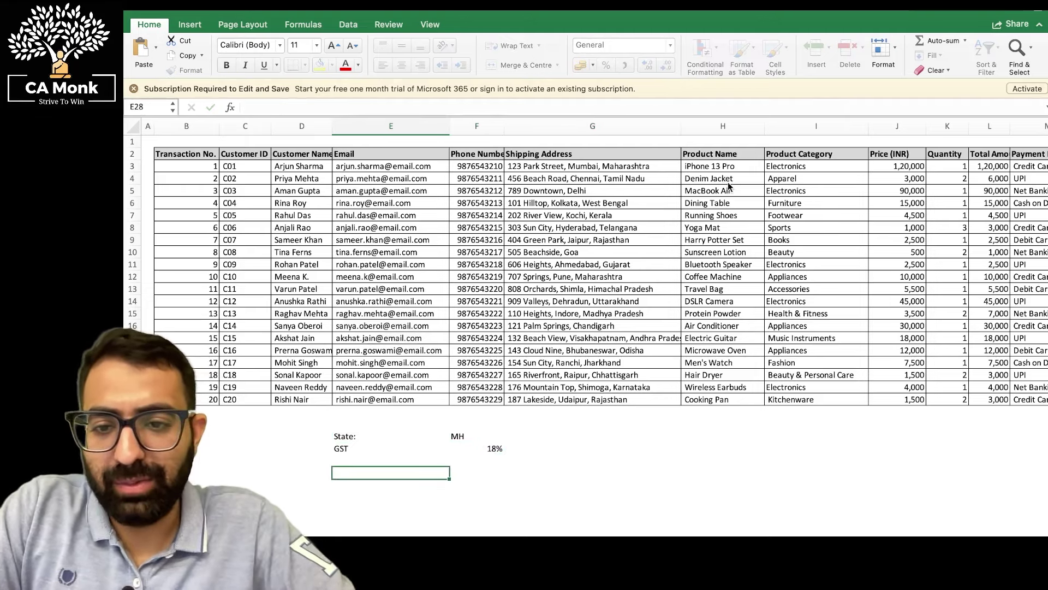
type("Price")
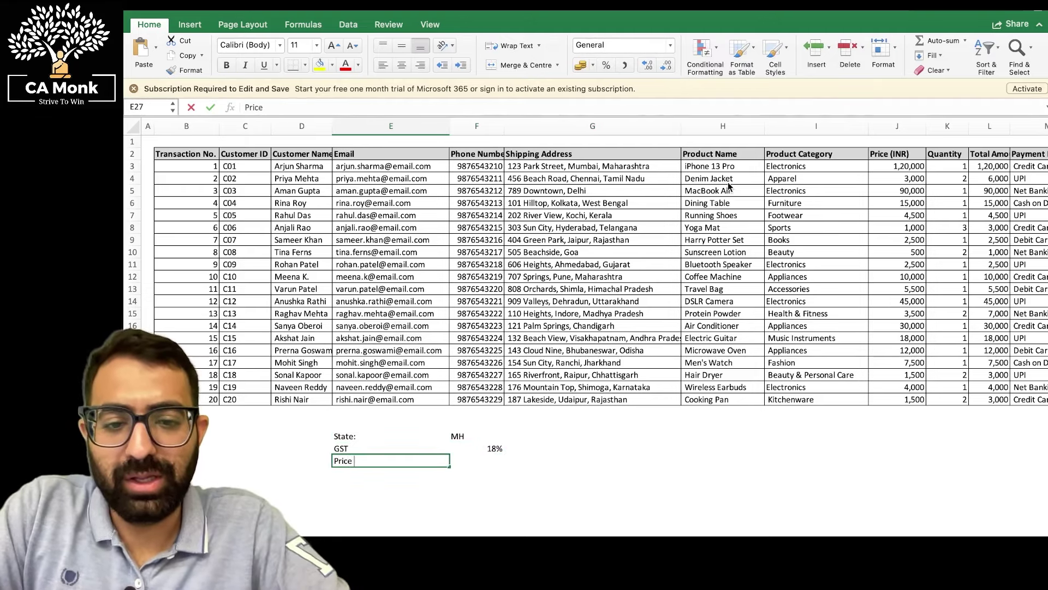
type(" is including")
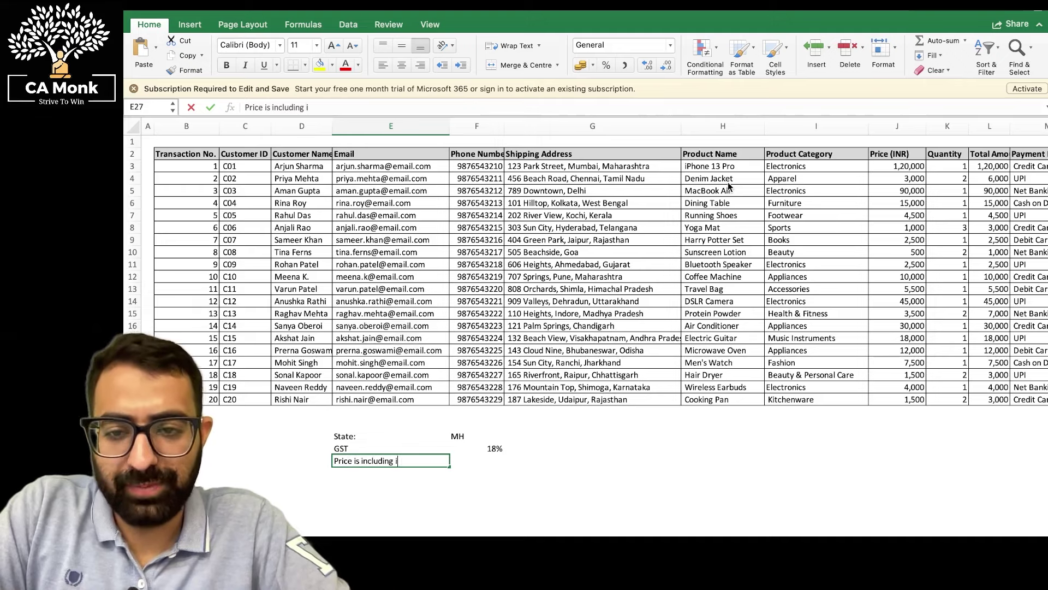
type(" i")
key("BackSpace")
type("GST")
key("ctrl+Return")
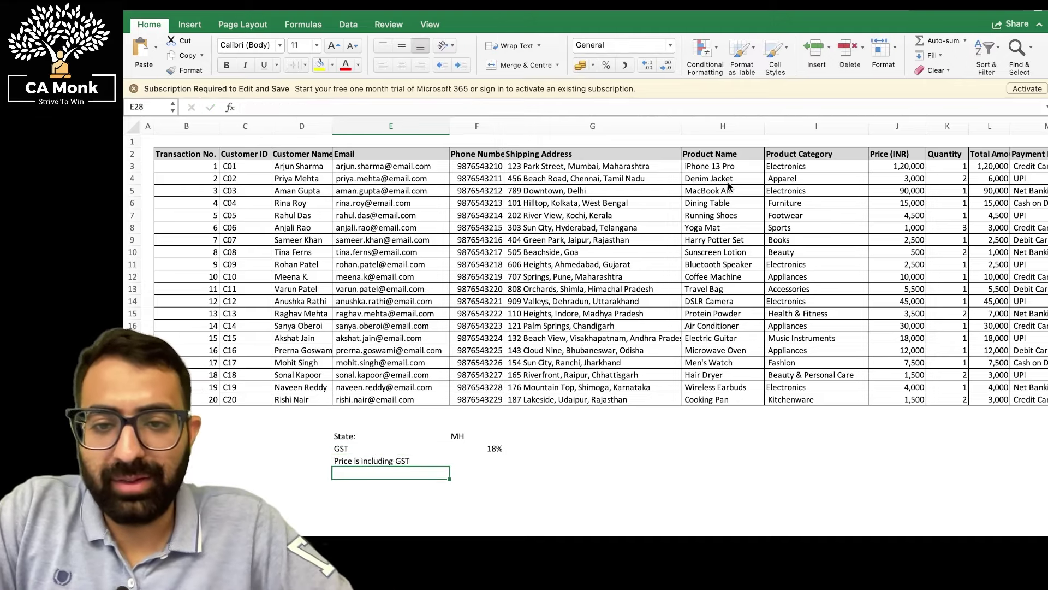
key("shift+Right")
key("shift+Up")
key("shift+Up")
key("Down")
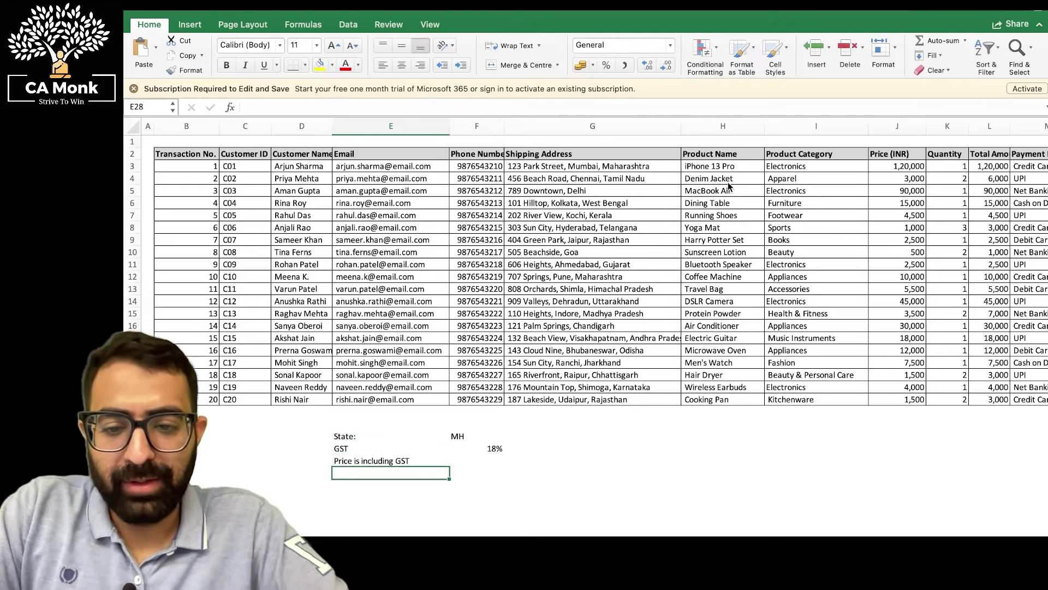
Step: Add the label "Date:" in E28 and check the dates in the Expected Delivery Date column
type("Date:")
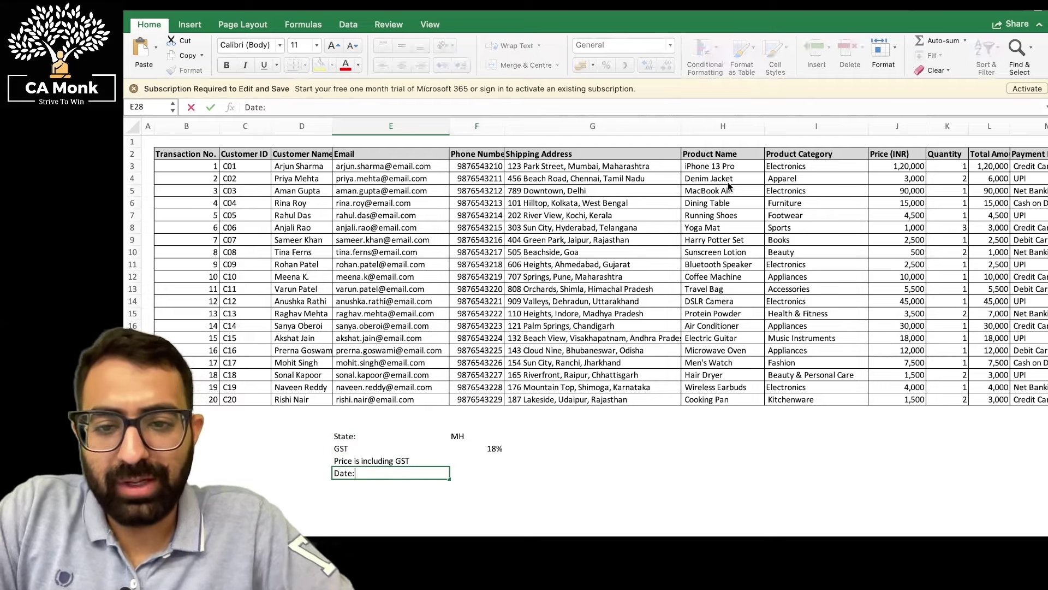
key("Tab")
key("ctrl+Up")
key("ctrl+Up")
key("ctrl+Up")
key("ctrl+Up")
key("ctrl+Right")
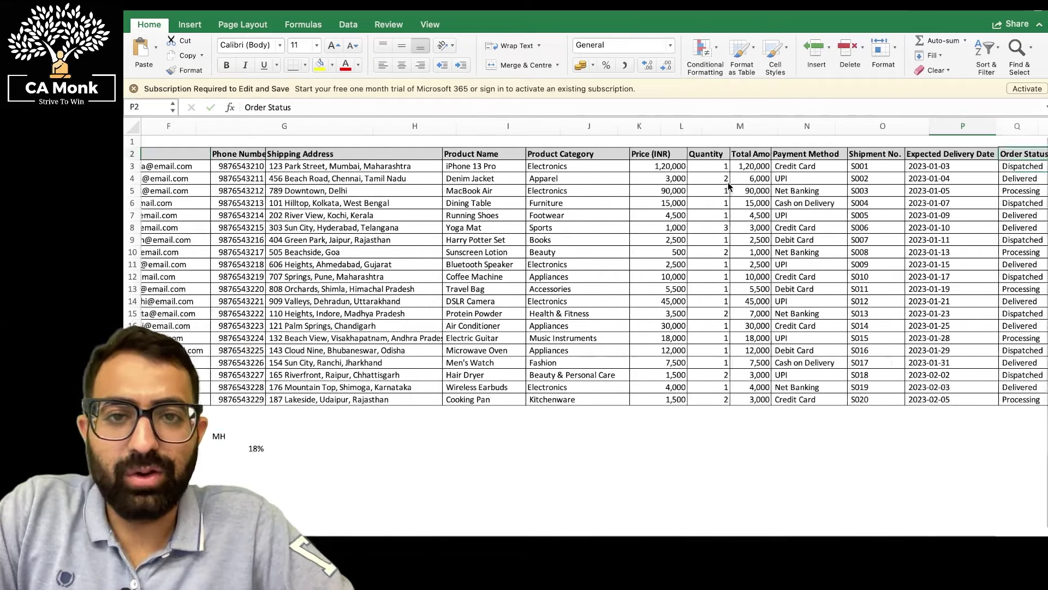
key("Down")
key("Left")
key("Up")
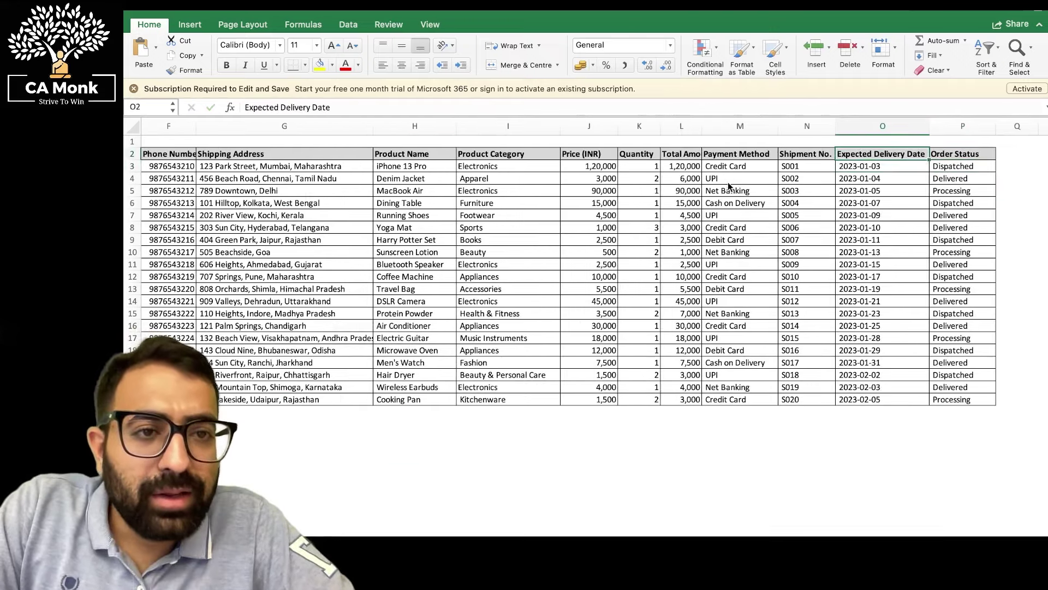
key("ctrl+Left")
key("Down")
key("Right")
key("Right")
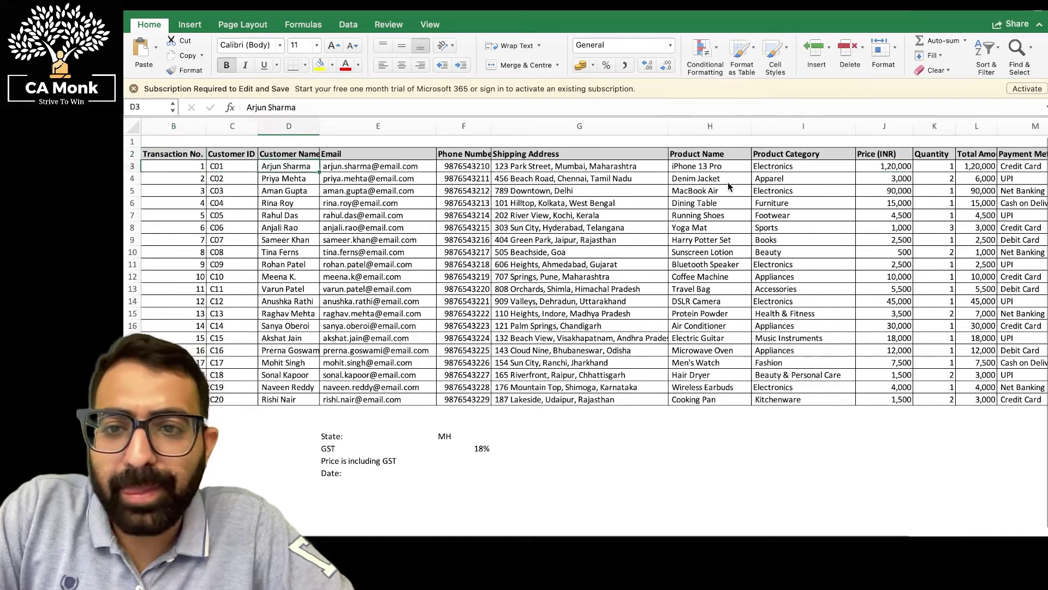
Step: Enter the date 31/01/2023 in F28 beside the Date label
key("Right")
key("ctrl+Down")
key("ctrl+Down")
key("Down")
key("Down")
key("Down")
key("Right")
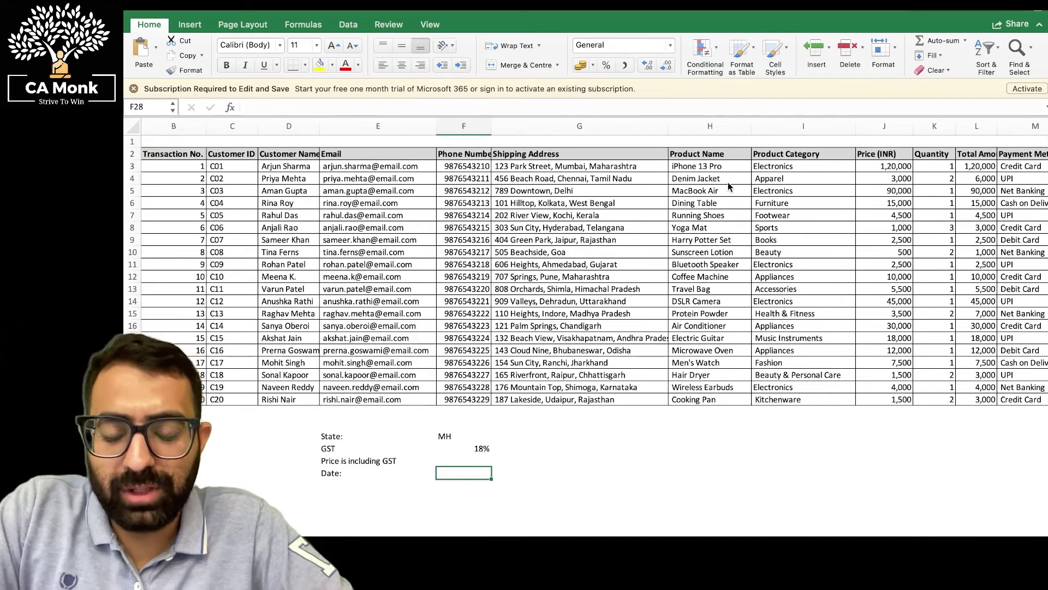
type("31/01/2023")
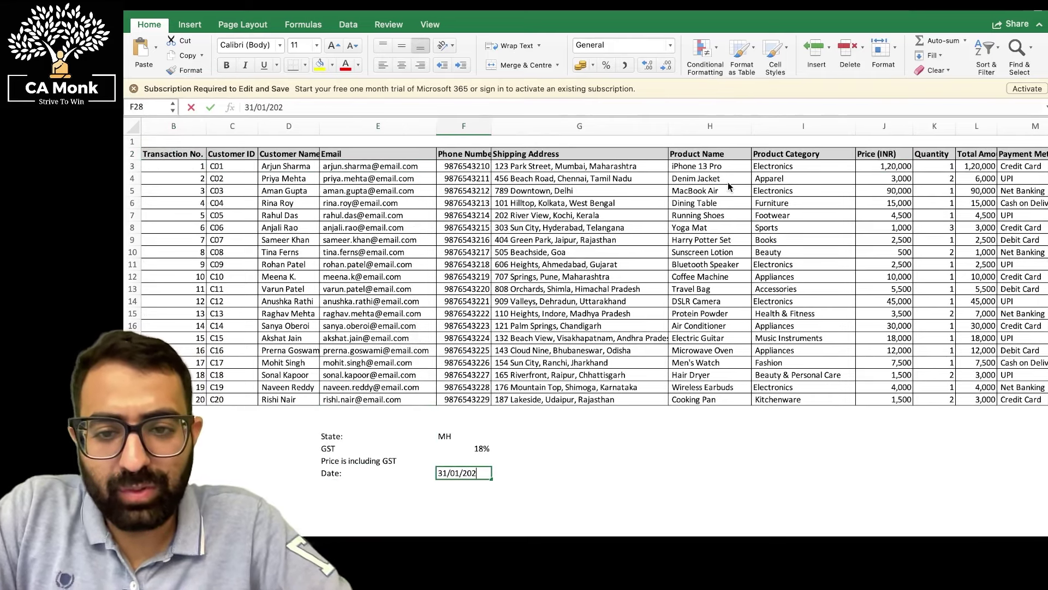
Step: Apply all borders to the assumptions block E25:F28
key("shift+Left")
key("shift+Up")
key("shift+Up")
key("shift+Up")
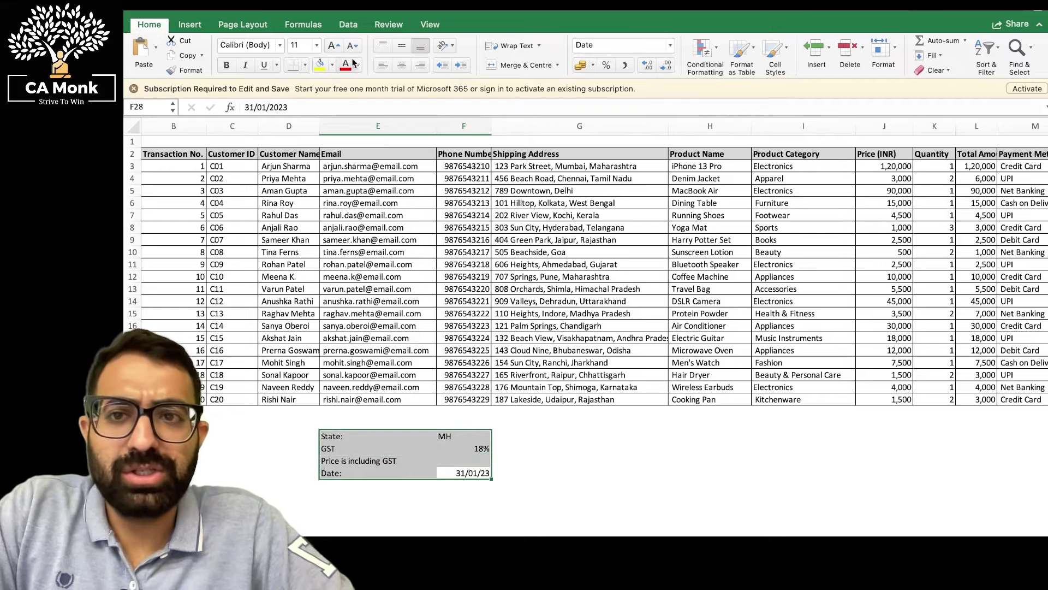
left_click(305, 65)
left_click(321, 189)
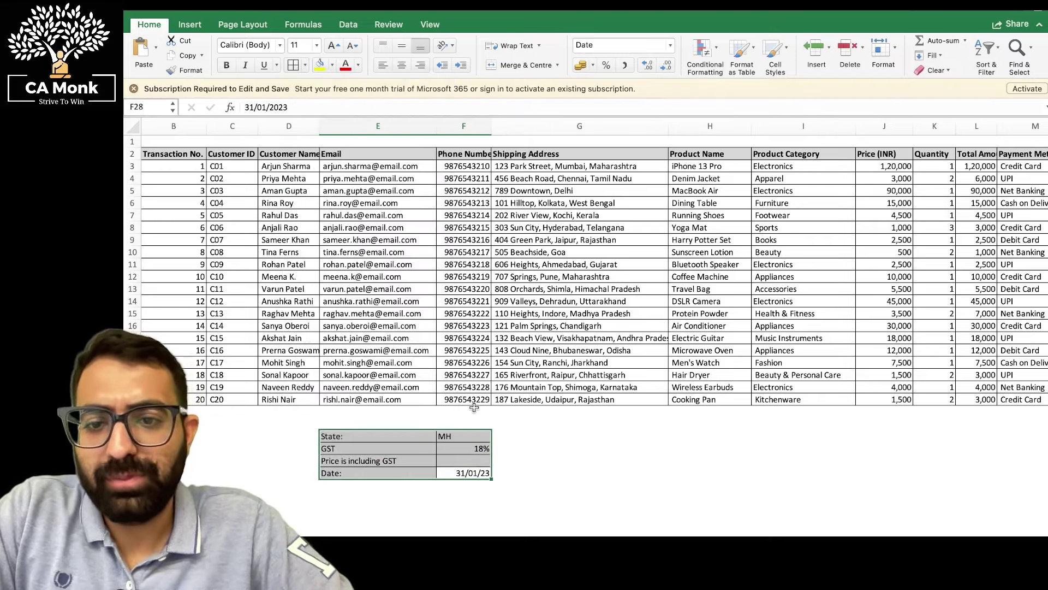
Step: Review the bordered assumptions block and select the Shipping Address header in G2
scroll(478, 363, "down", 3)
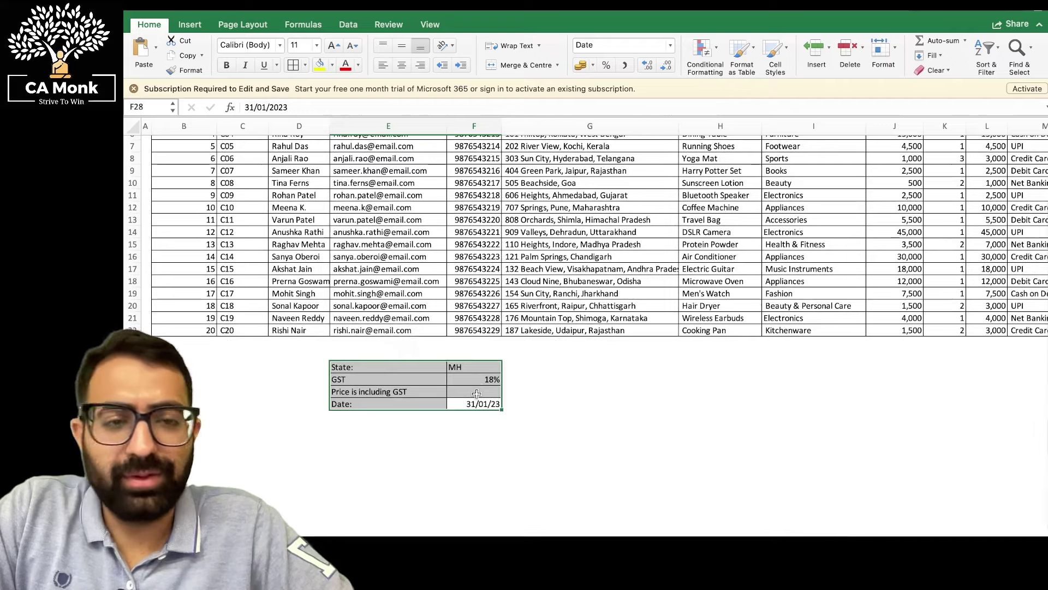
scroll(908, 182, "up", 3)
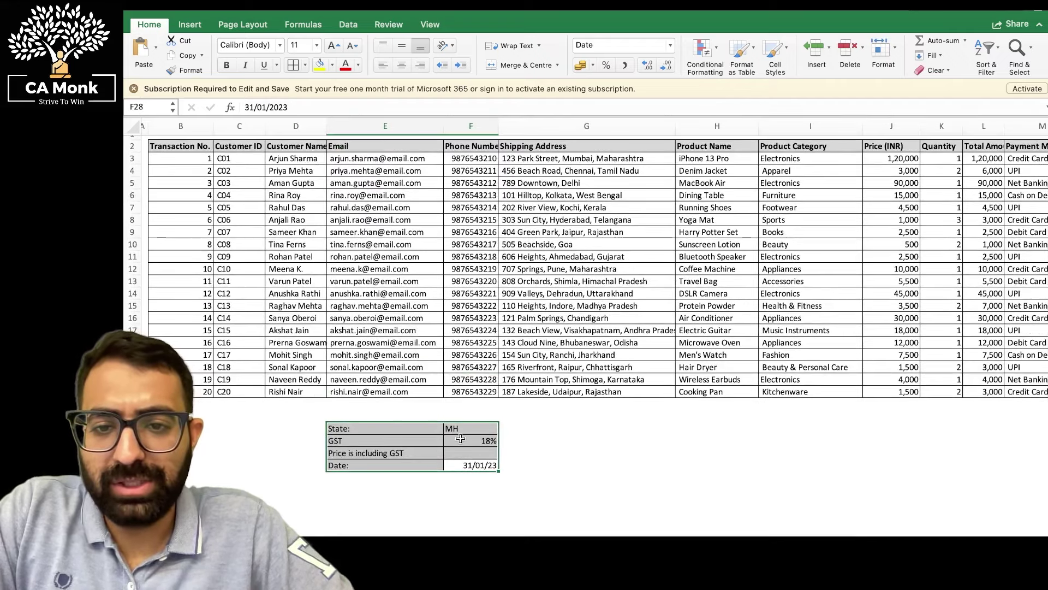
left_click(546, 391)
key("super+Up")
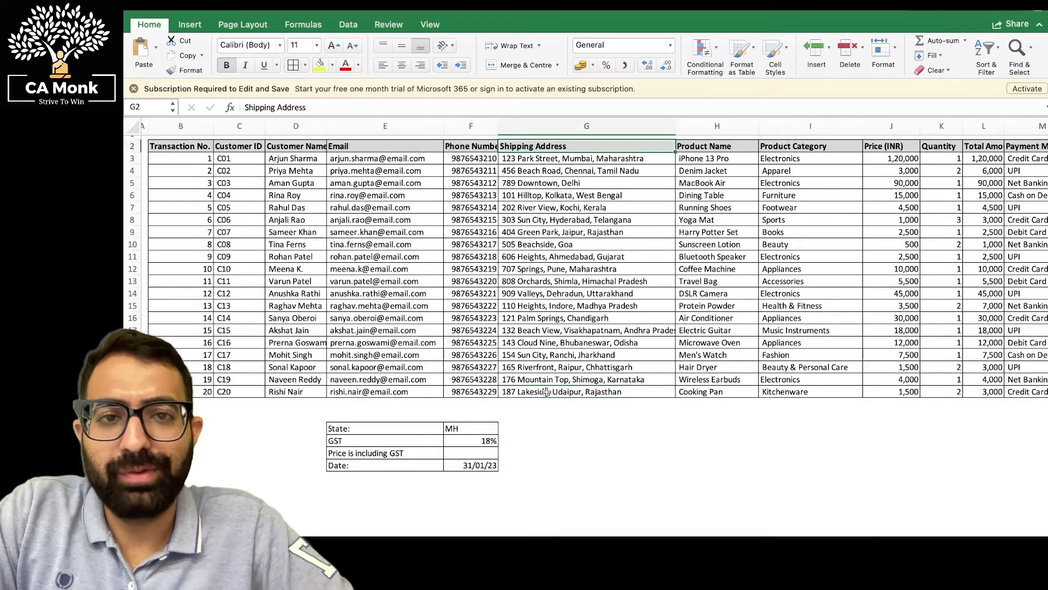
Step: Review the order table's column headers from Order Status back through Shipment No. to Transaction No
key("super+Right")
key("Down")
key("Left")
key("Left")
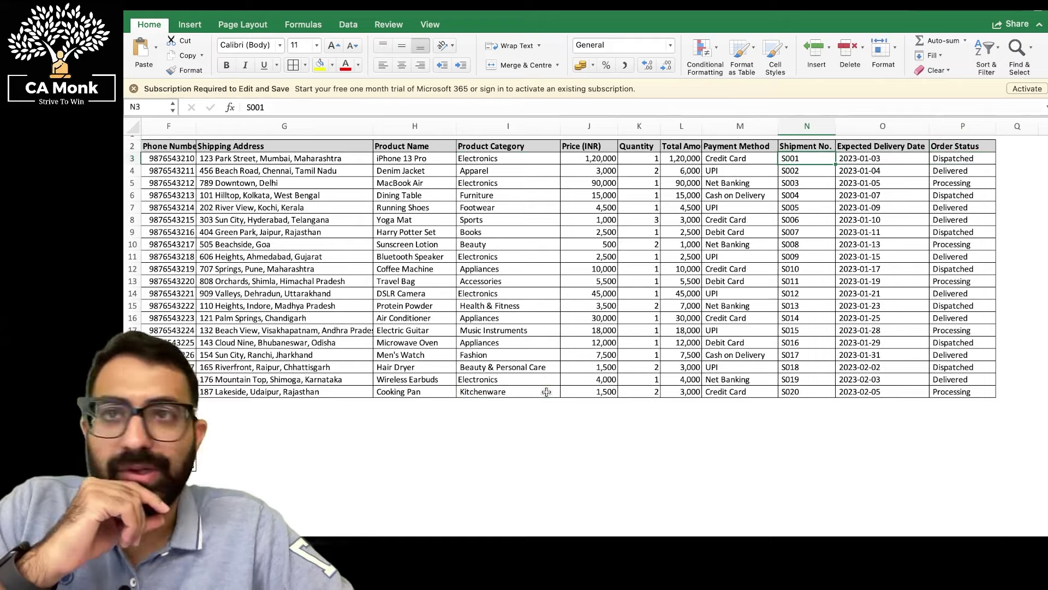
key("Up")
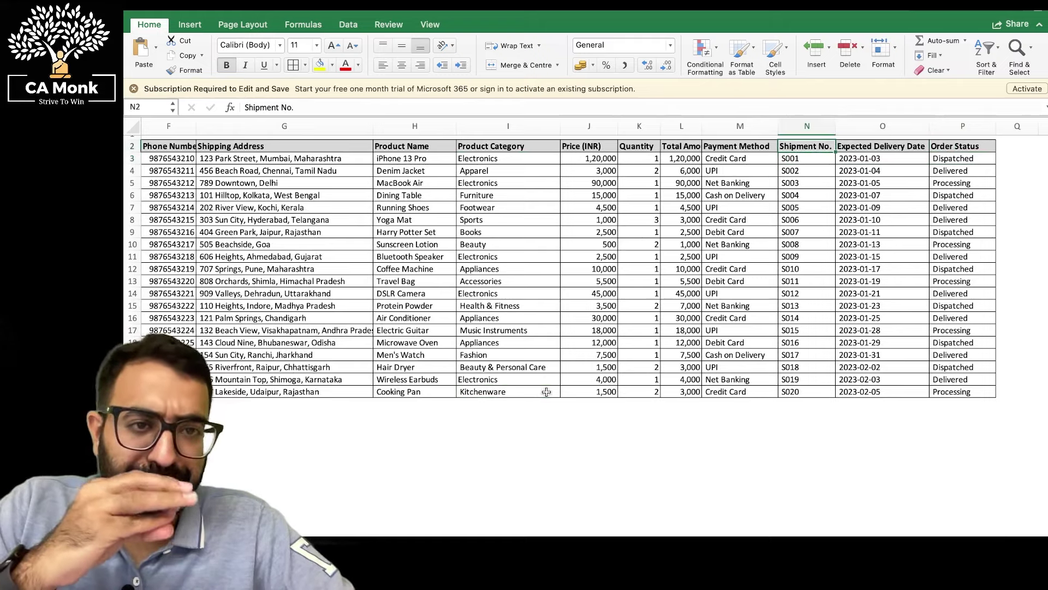
key("Left")
key("Left")
key("Left")
key("Left")
key("Left")
key("Left")
key("Left")
key("Left")
key("Left")
key("Left")
key("Left")
key("Left")
key("Left")
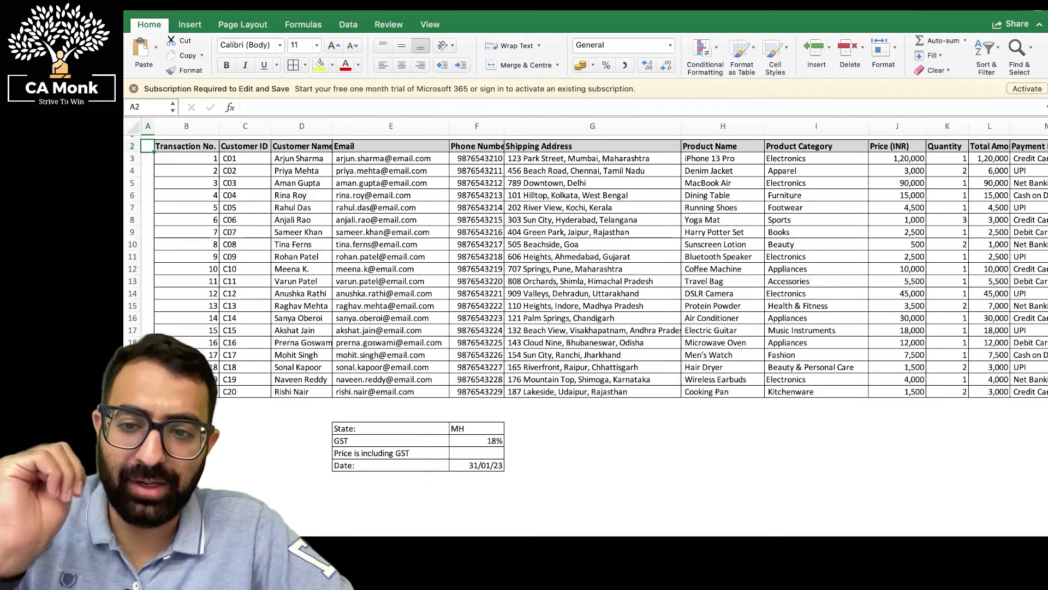
Step: Switch to the Monk & Company workbook and review its monthly statement from Placed GMV down to the earnings rows
key("super+grave")
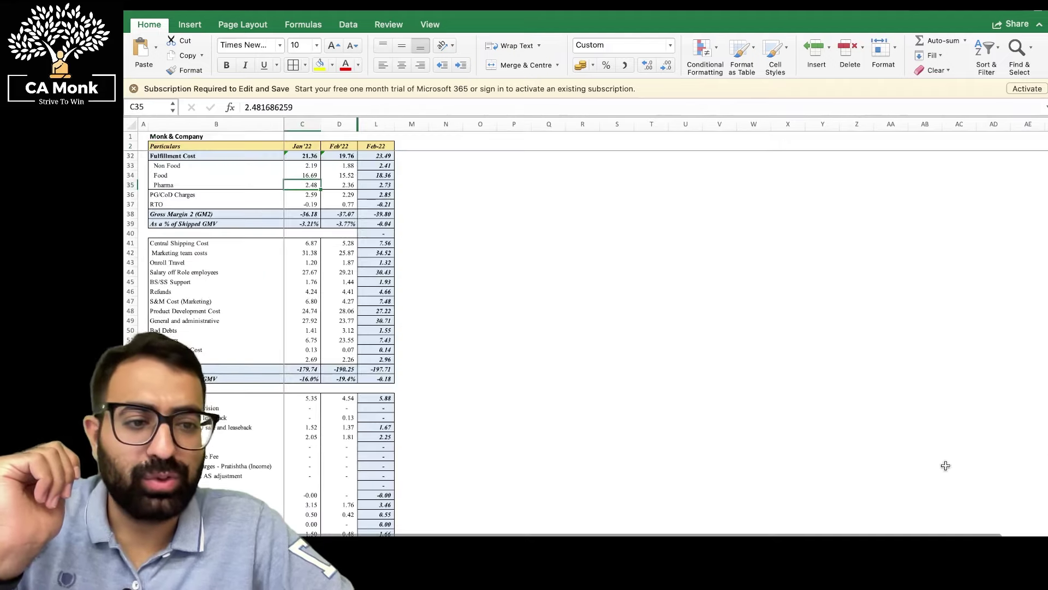
scroll(946, 465, "up", 5)
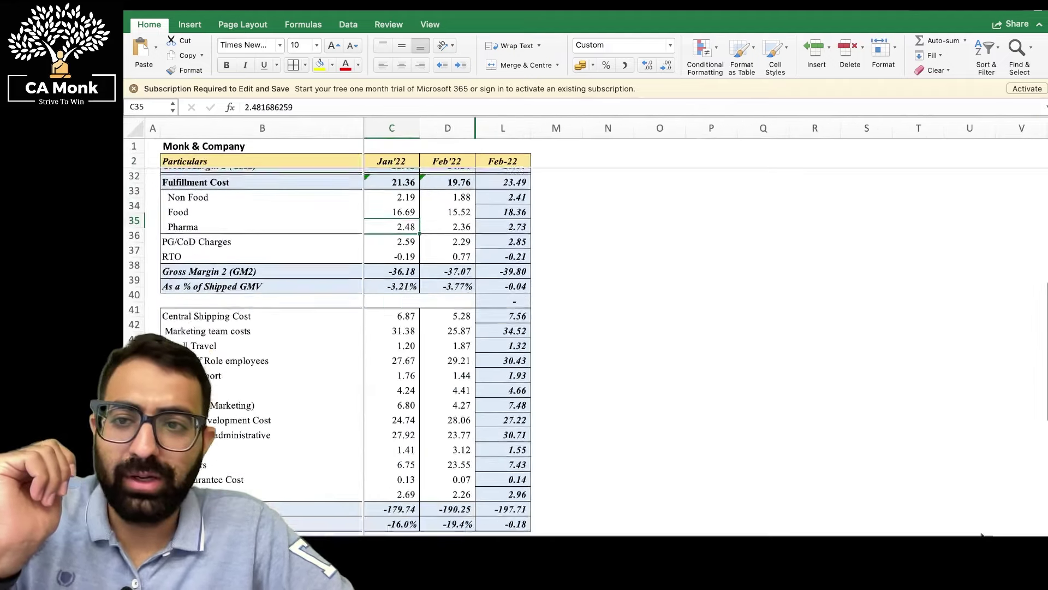
scroll(872, 347, "up", 10)
scroll(871, 347, "down", 1)
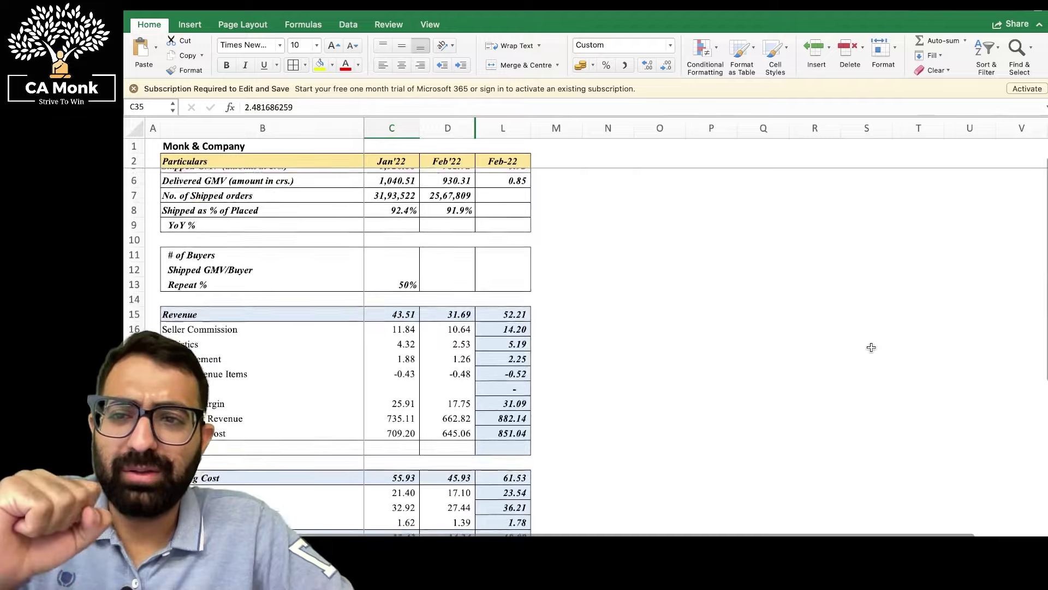
scroll(872, 347, "up", 1)
scroll(871, 347, "down", 12)
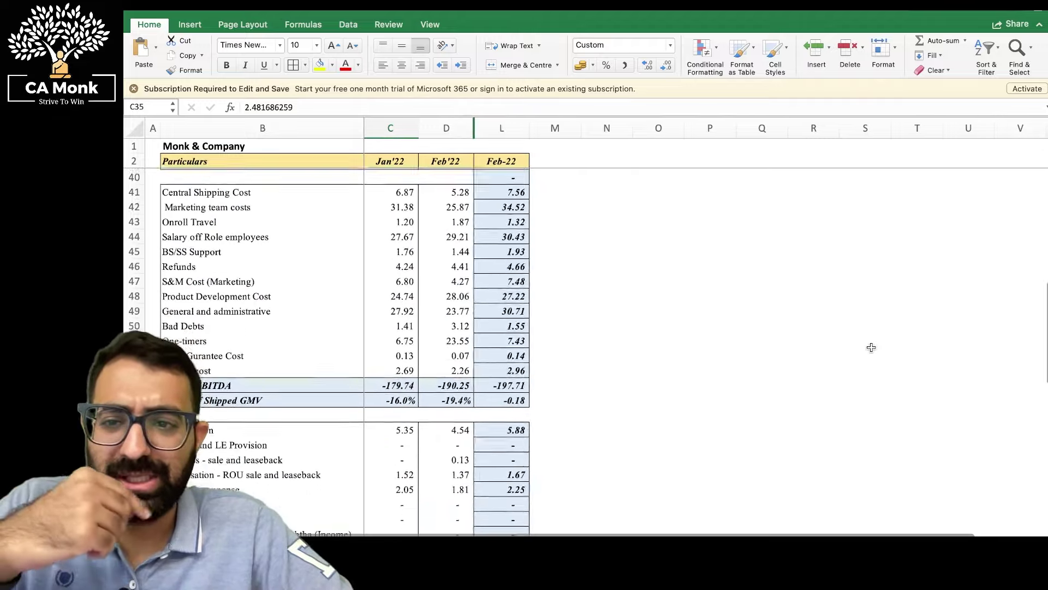
scroll(871, 348, "down", 9)
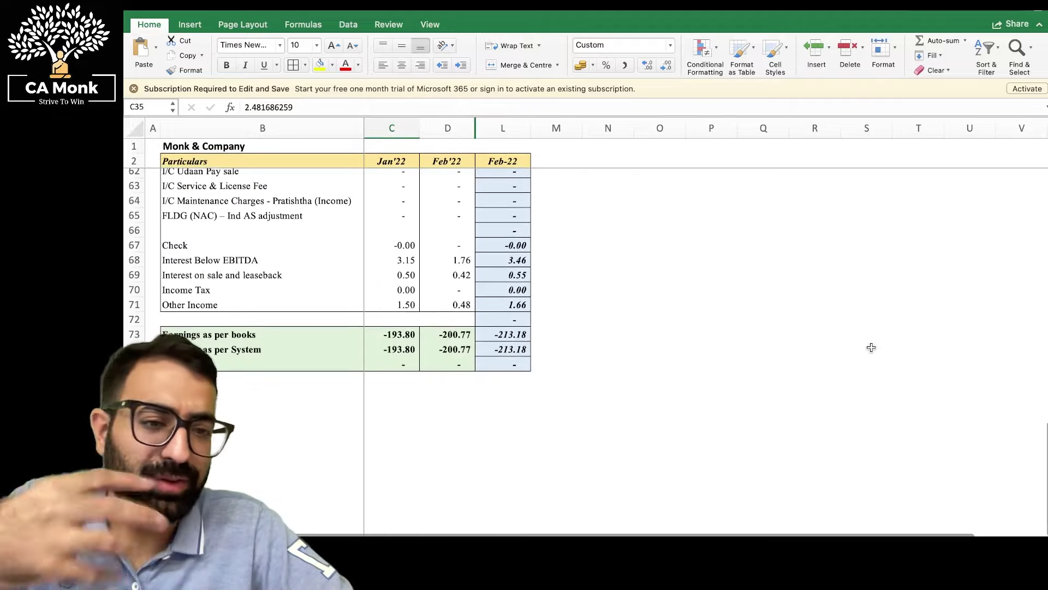
scroll(871, 347, "up", 20)
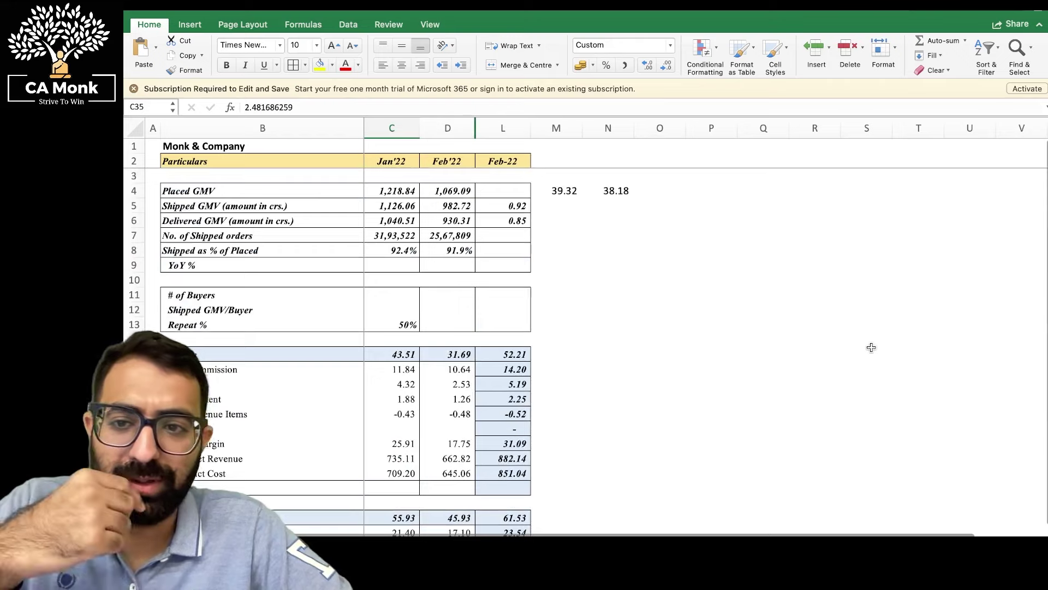
scroll(872, 347, "down", 3)
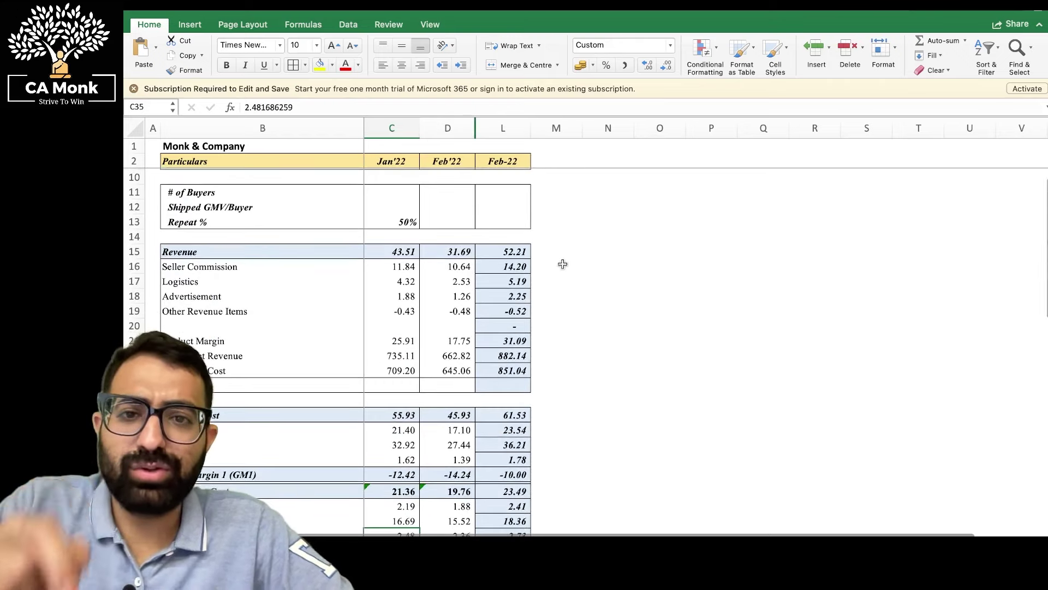
Step: Hide the Feb-22 column L in the Monk & Company statement
left_click(563, 264)
key("Up")
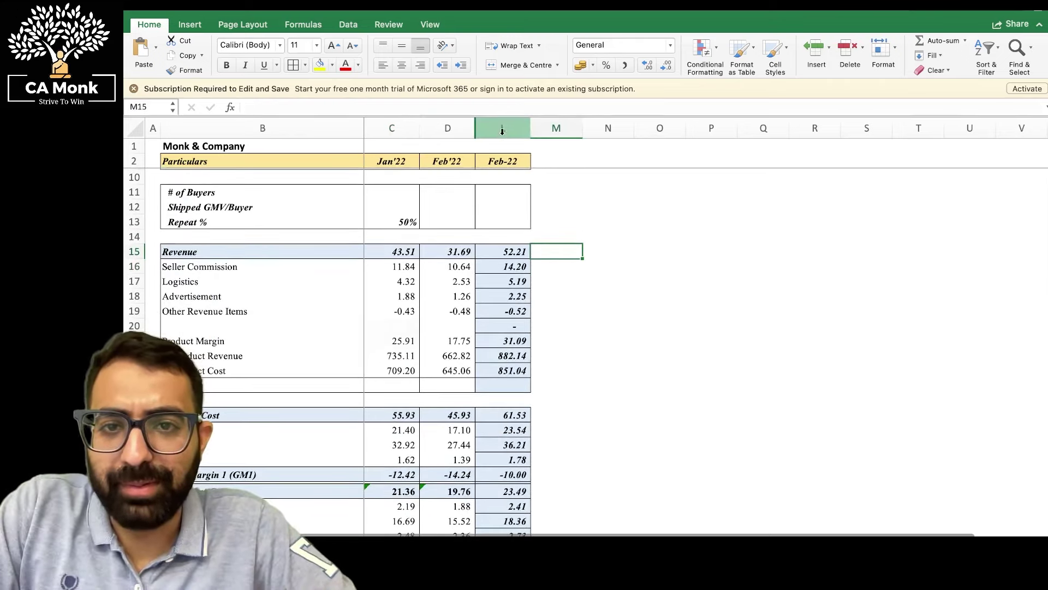
left_click(502, 131)
right_click(505, 227)
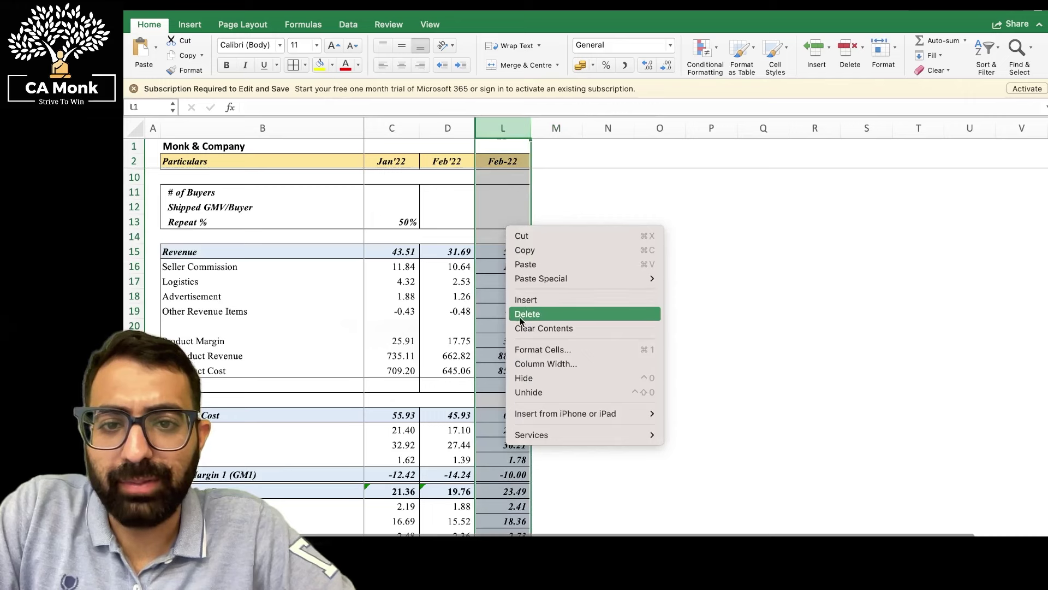
left_click(528, 392)
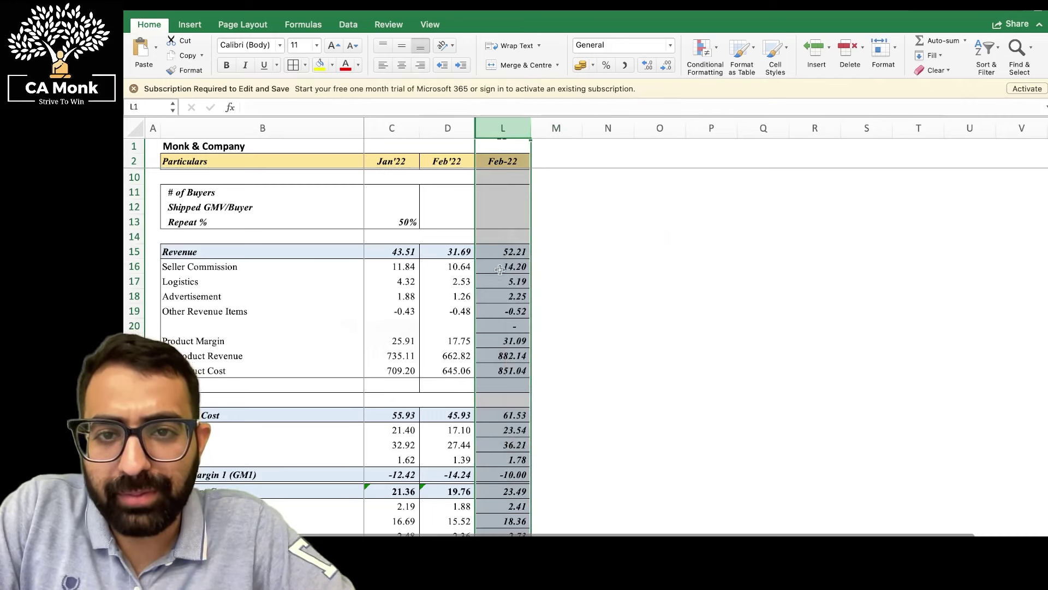
right_click(509, 130)
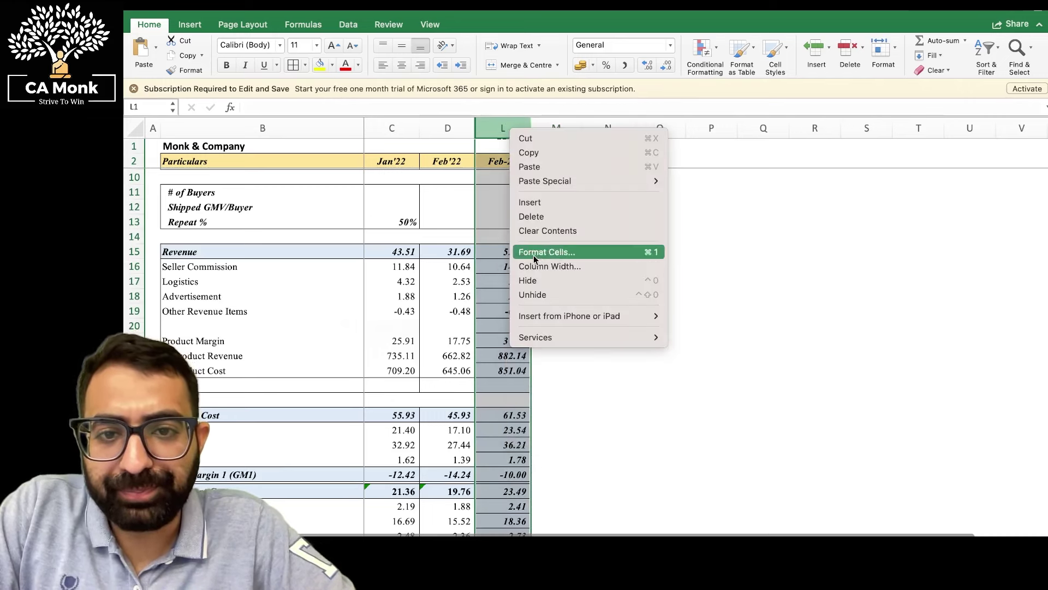
left_click(551, 280)
left_click(495, 259)
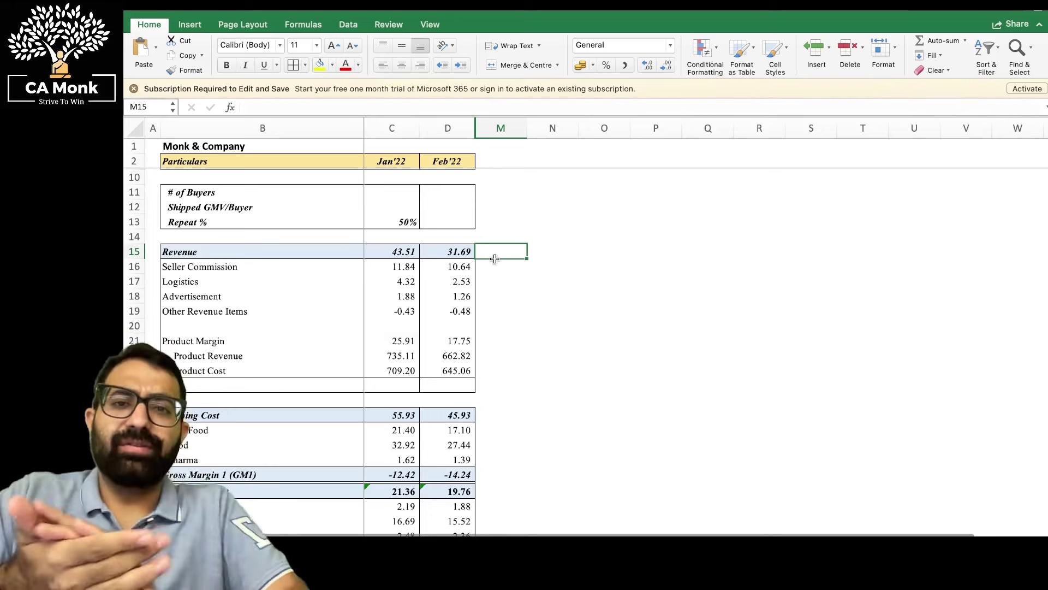
Step: Check the Revenue formulas for Jan'22 and Feb'22, and enter 50 in M15 on the Revenue row
key("Left")
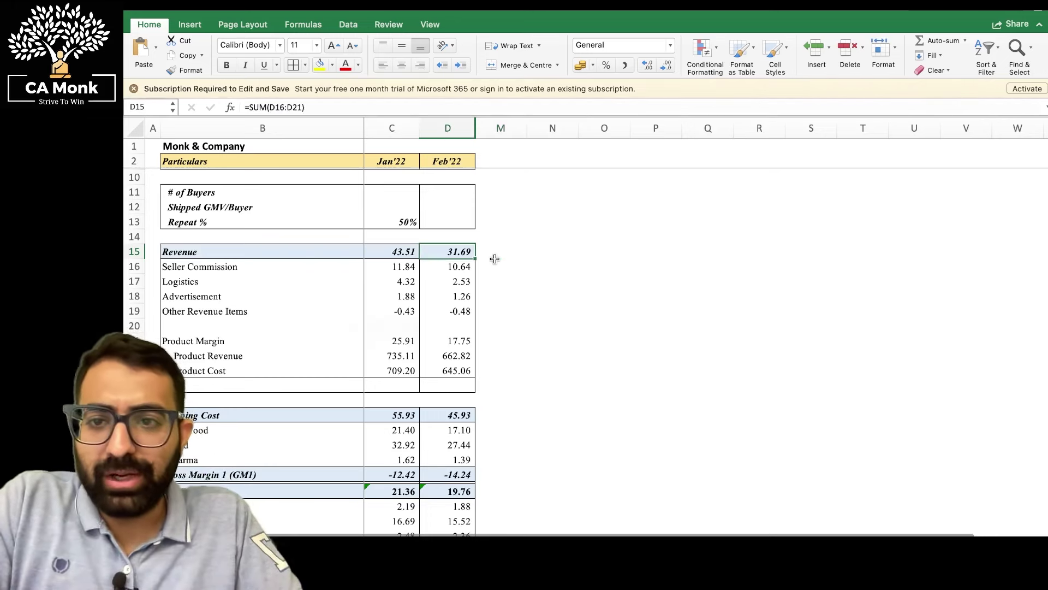
key("Left")
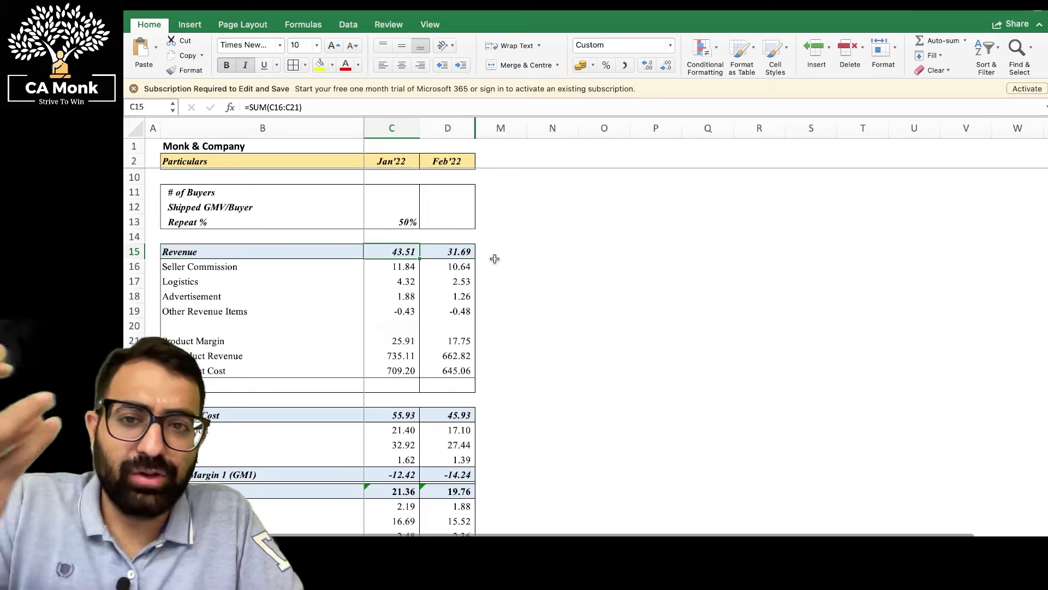
key("Right")
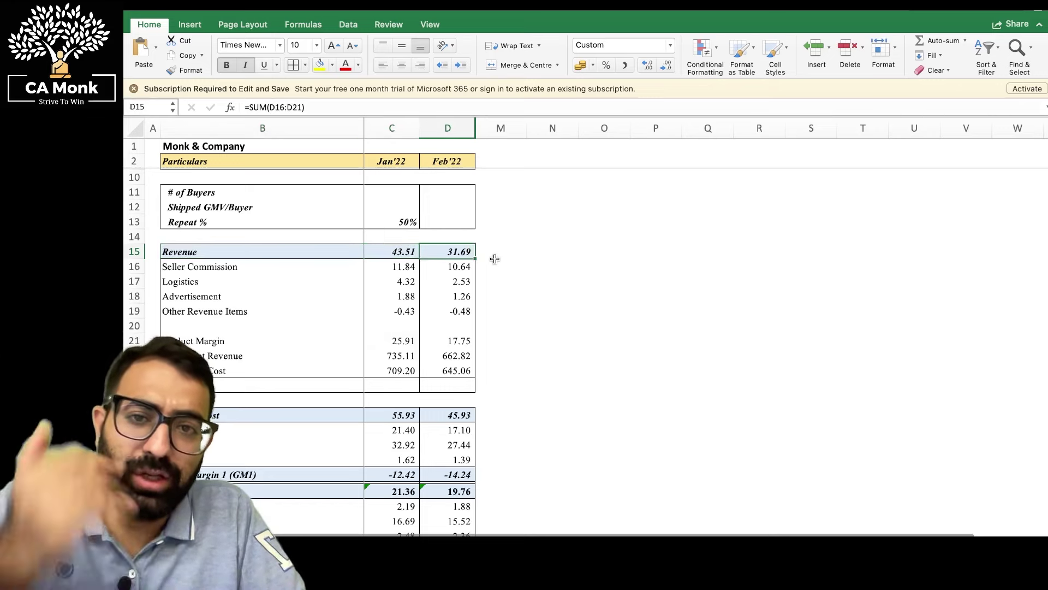
key("Right")
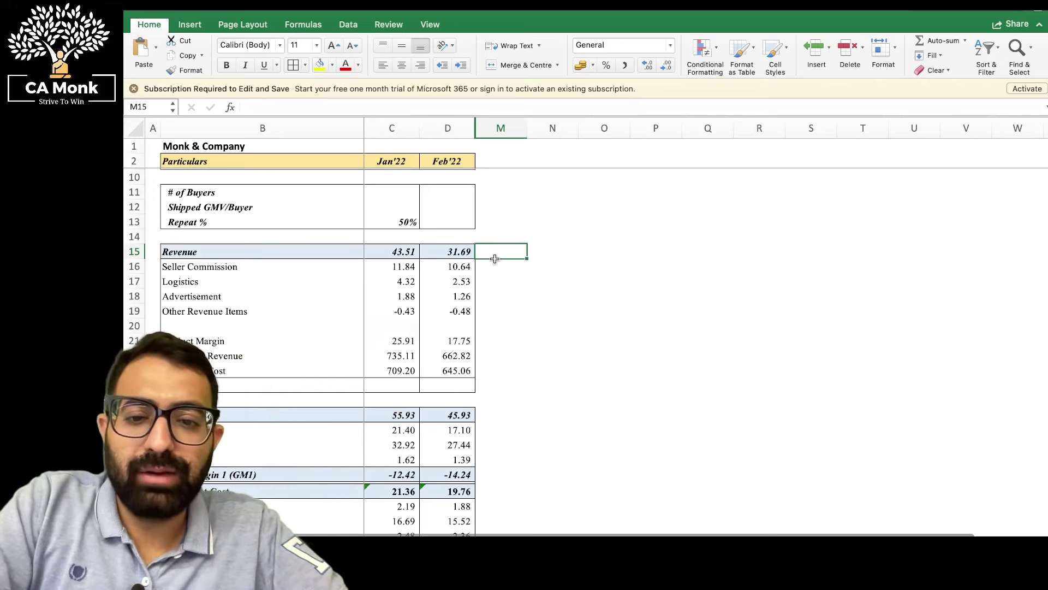
key("Right")
key("Left")
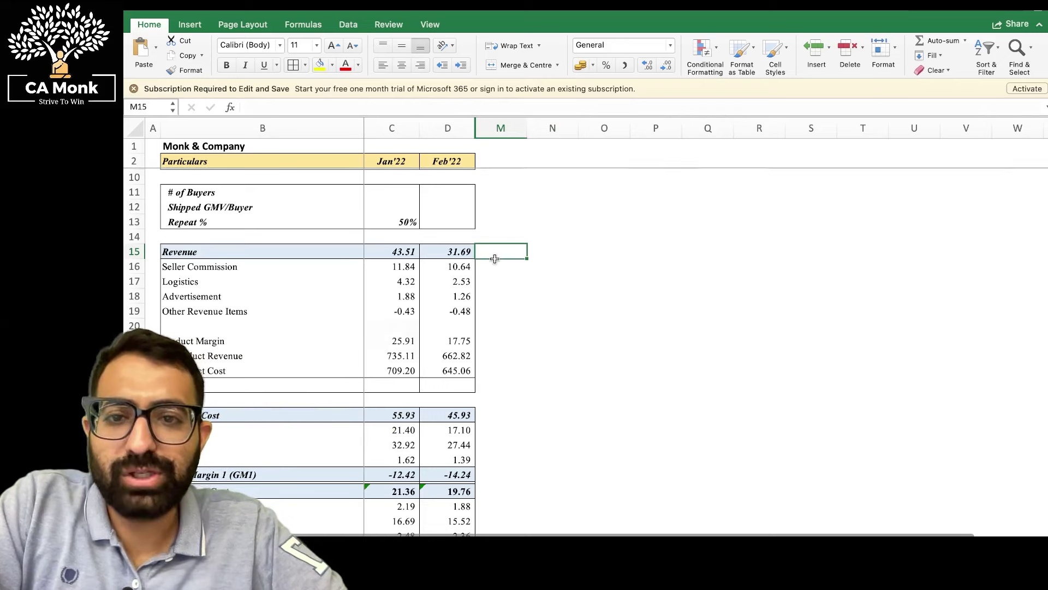
type("50")
key("Return")
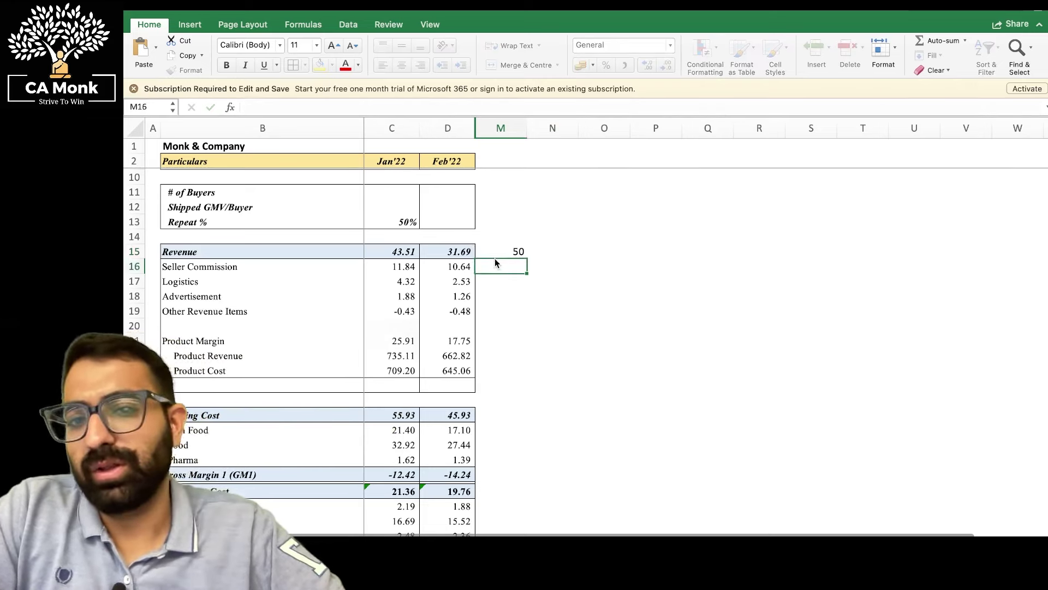
key("Up")
key("Right")
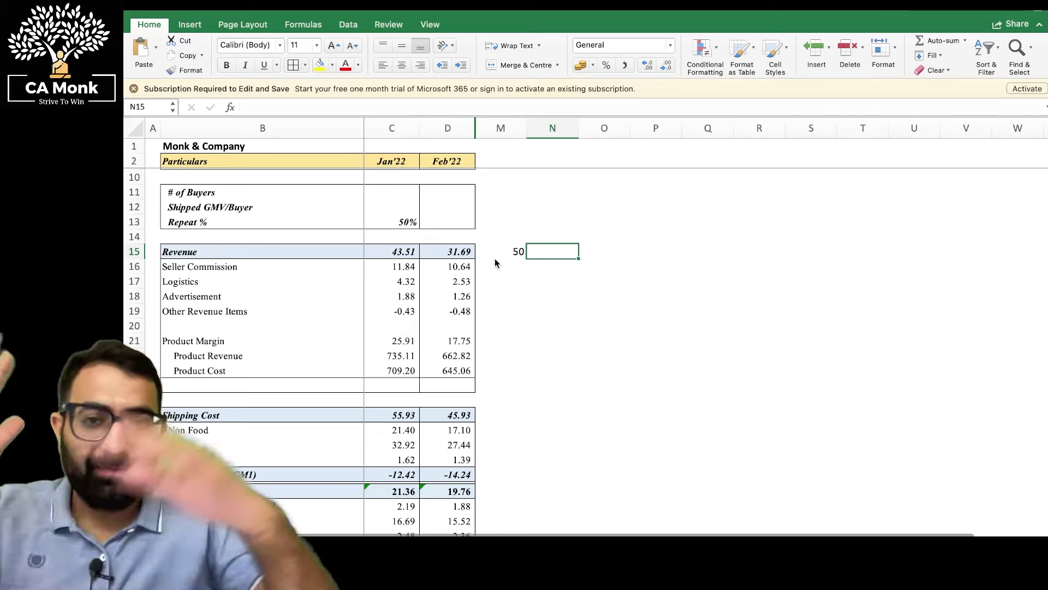
left_click(495, 256)
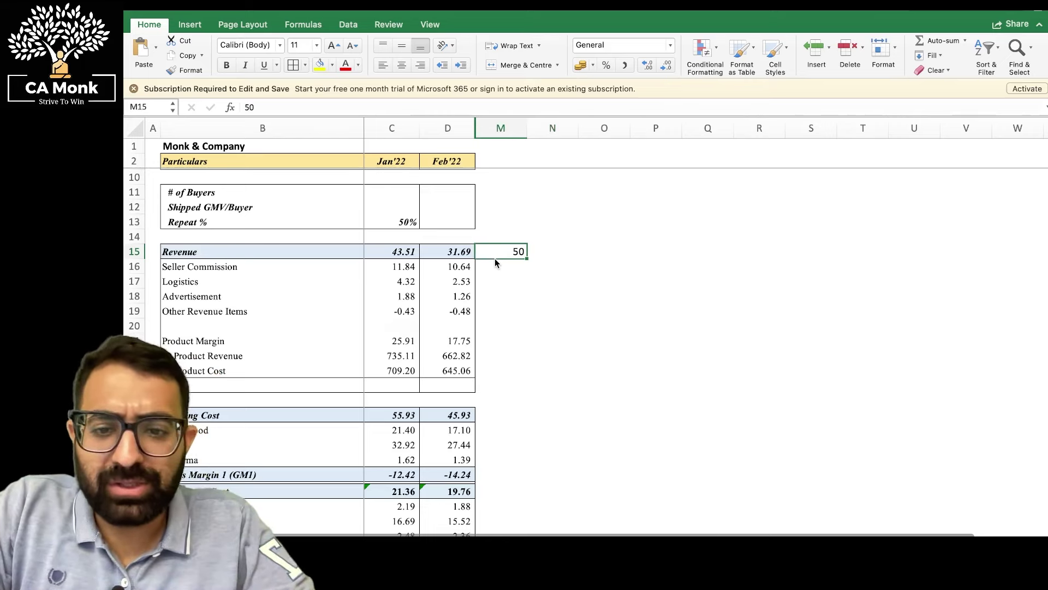
key("Right")
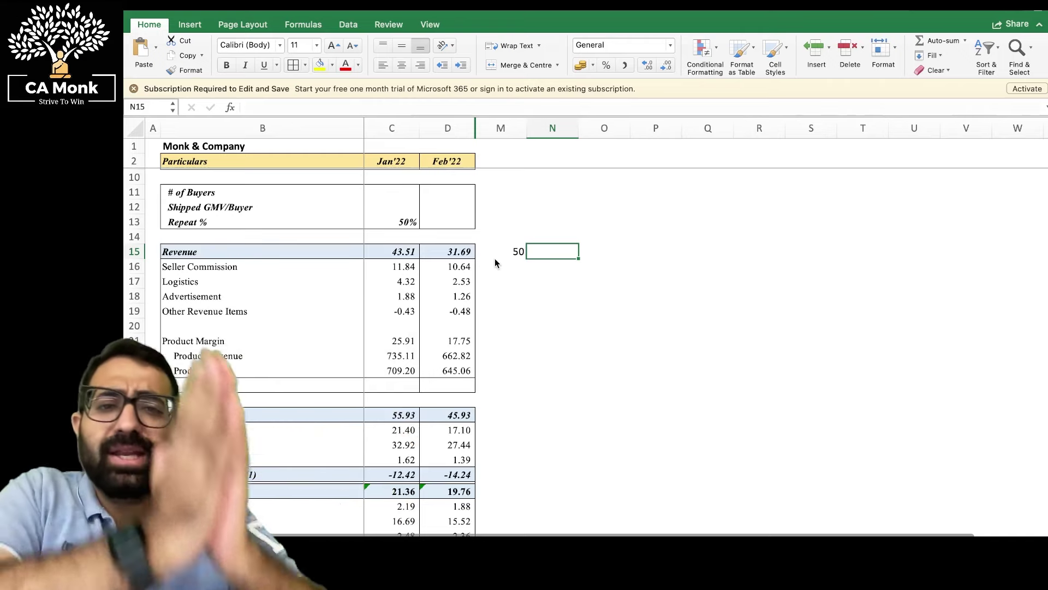
Step: Unhide all the hidden columns between D and M
left_click(503, 127)
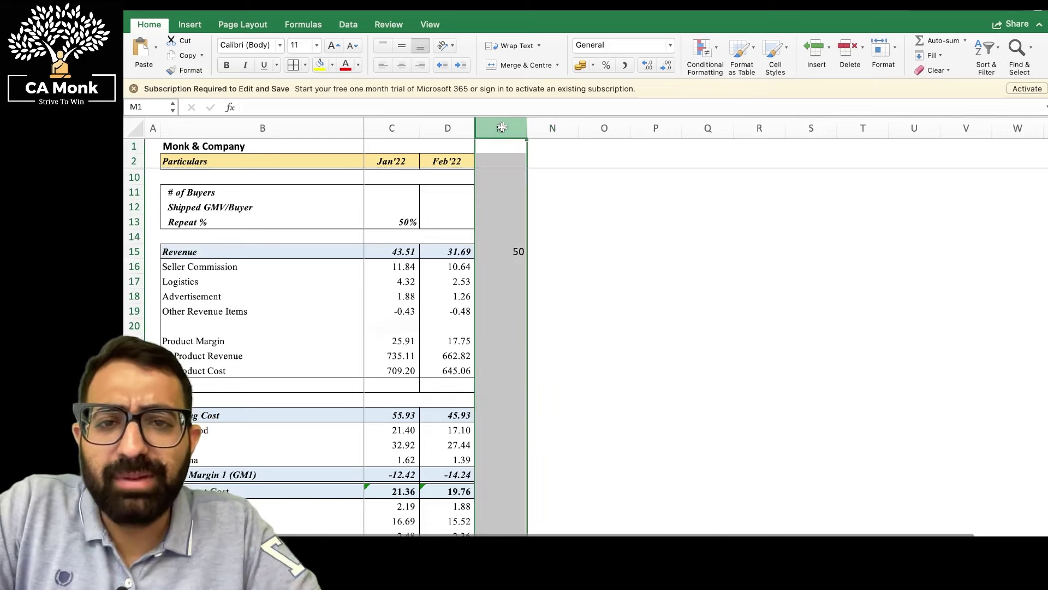
left_click_drag(502, 127, 476, 192)
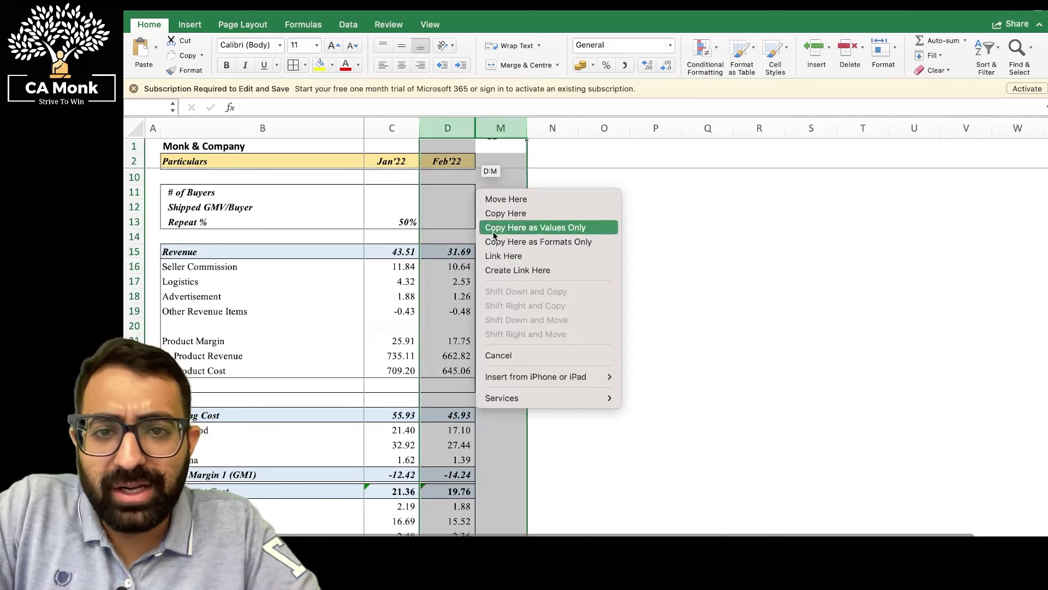
left_click(498, 355)
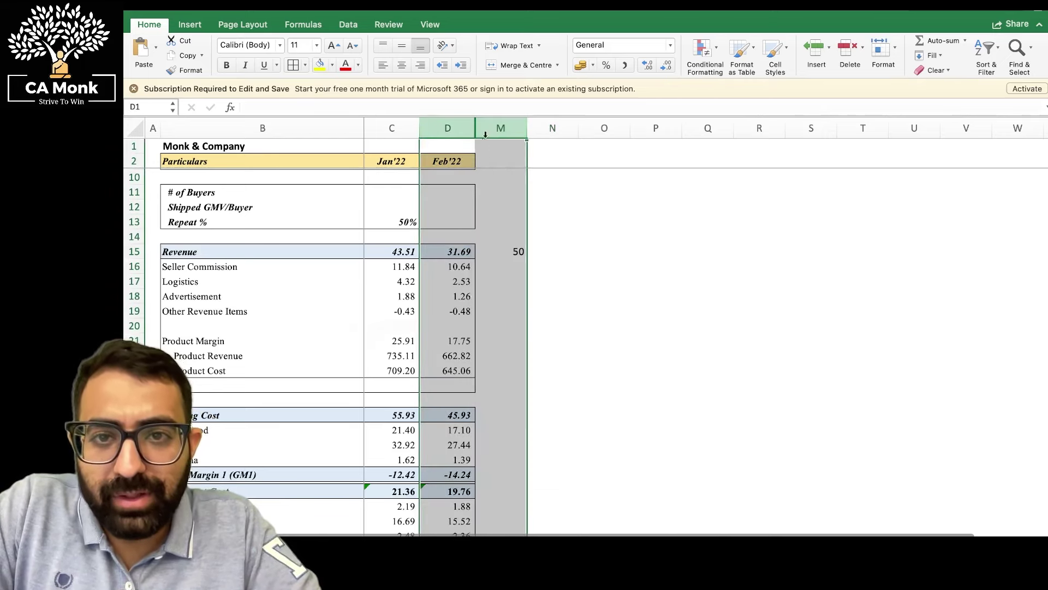
left_click(447, 127, "shift")
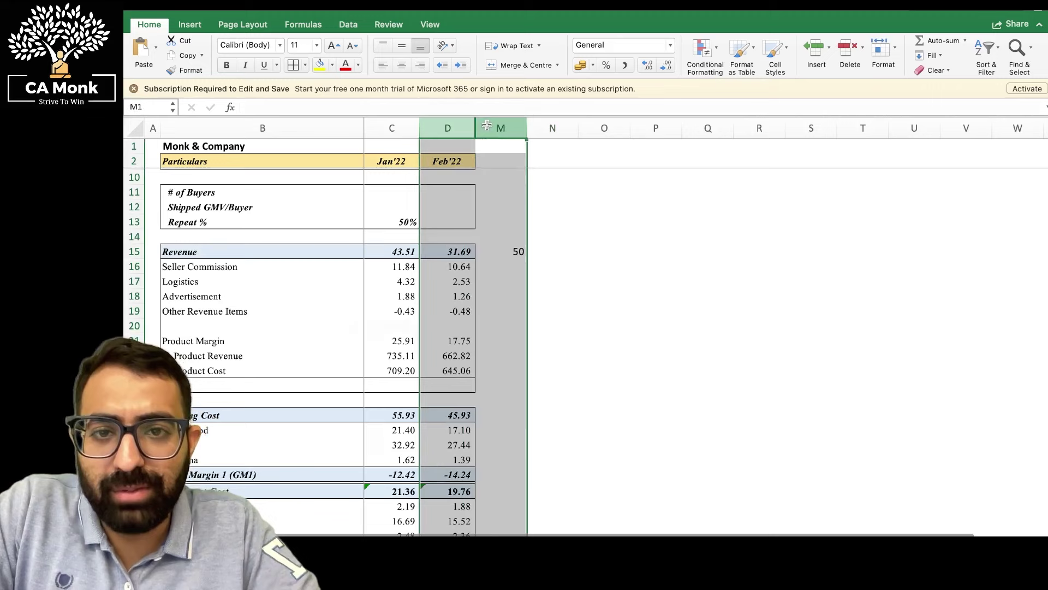
right_click(468, 202)
left_click(497, 366)
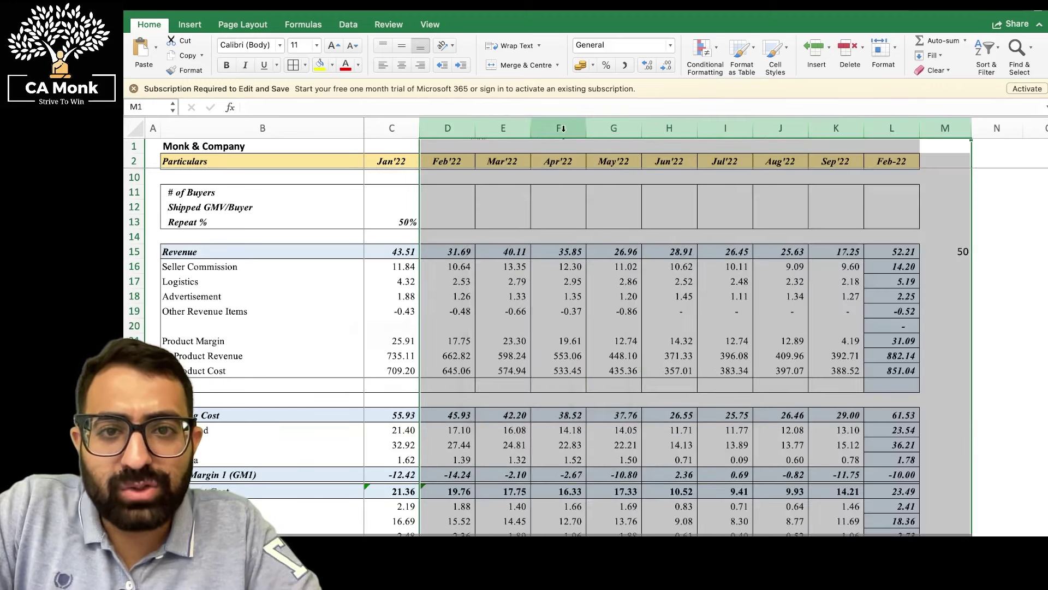
Step: Hide columns F to L, from Apr'22 through Feb-22
left_click_drag(563, 127, 892, 128)
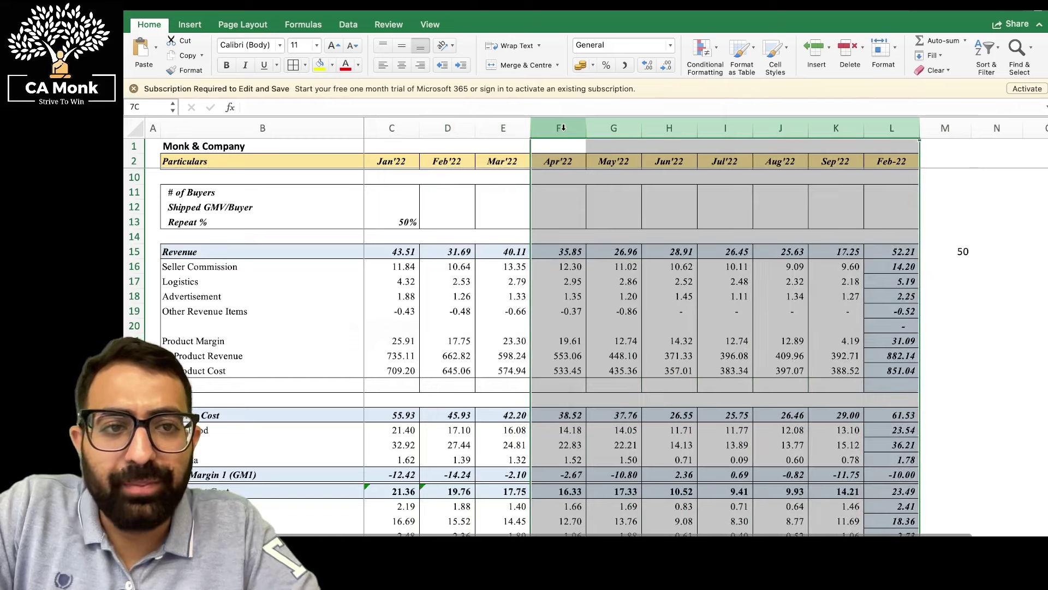
right_click(606, 233)
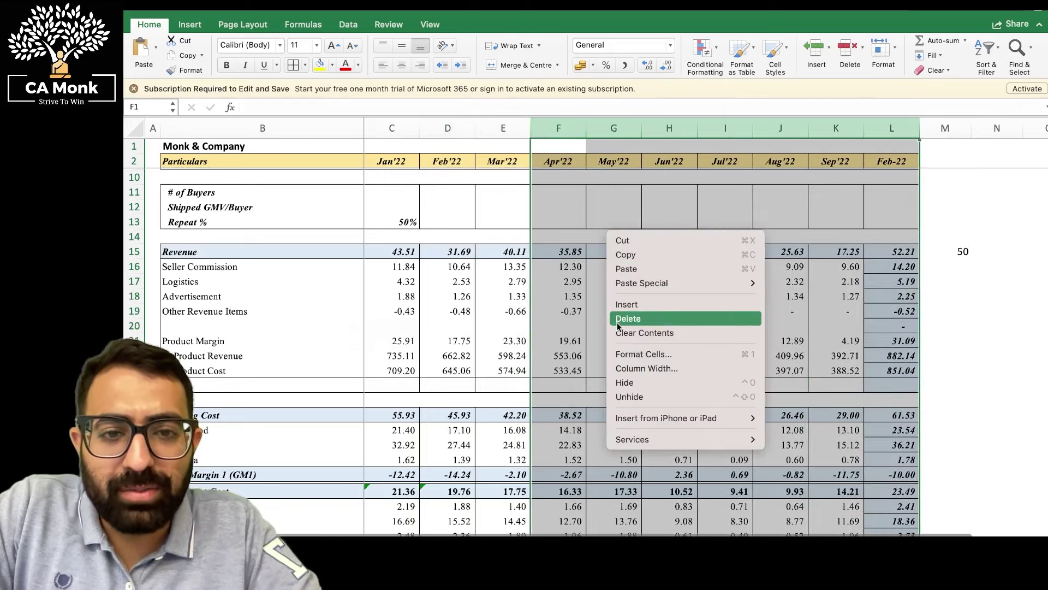
left_click(621, 397)
right_click(588, 338)
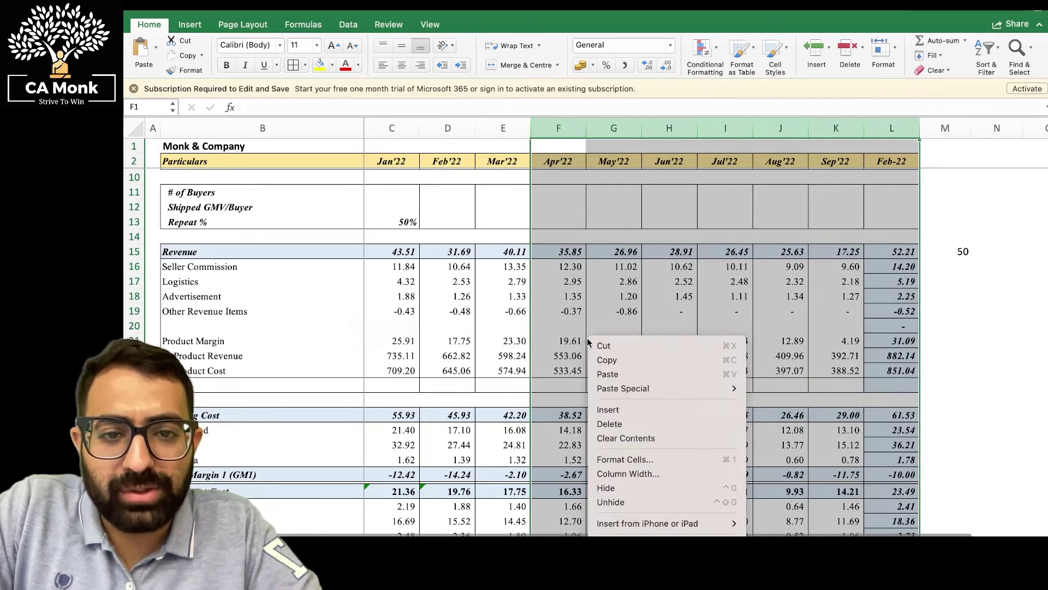
left_click(598, 489)
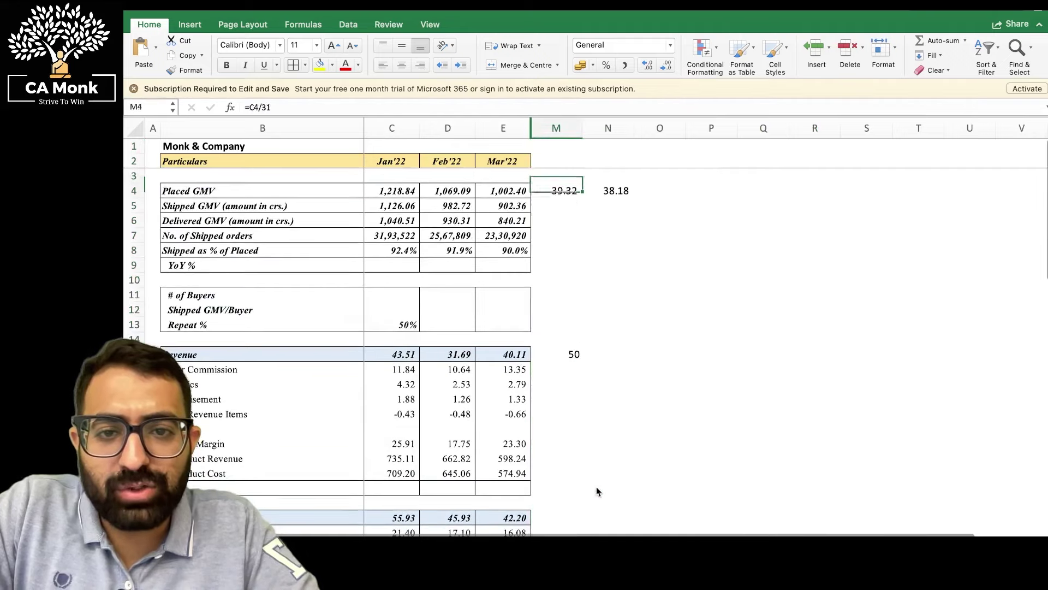
Step: Examine the entries in column M and return to M15 on the Revenue row beside Mar'22
key("Down")
key("ctrl+Down")
key("ctrl+Down")
key("ctrl+Up")
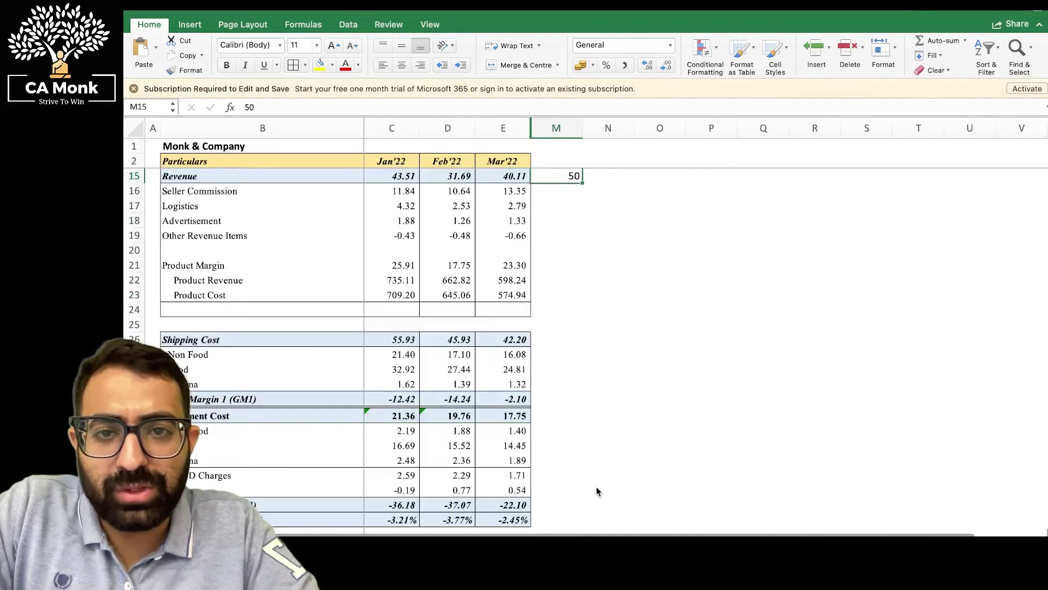
key("Up")
key("Up")
key("Down")
key("Down")
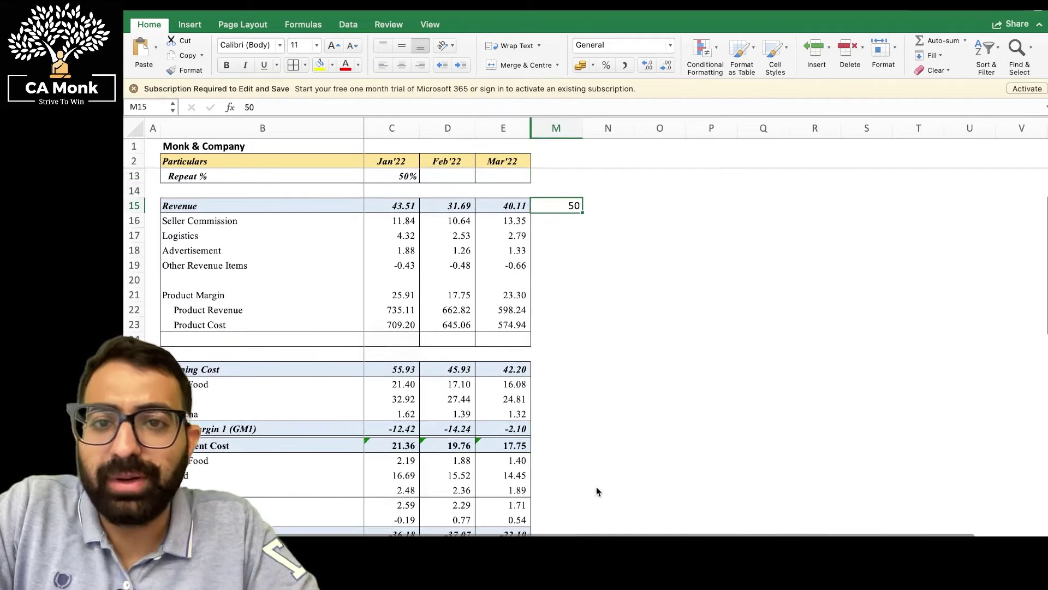
Step: Calculate the variance in N15 by subtracting the entered figure in M15 from the Mar'22 Revenue with =E15-M15
key("Right")
type("=")
key("Left")
key("Left")
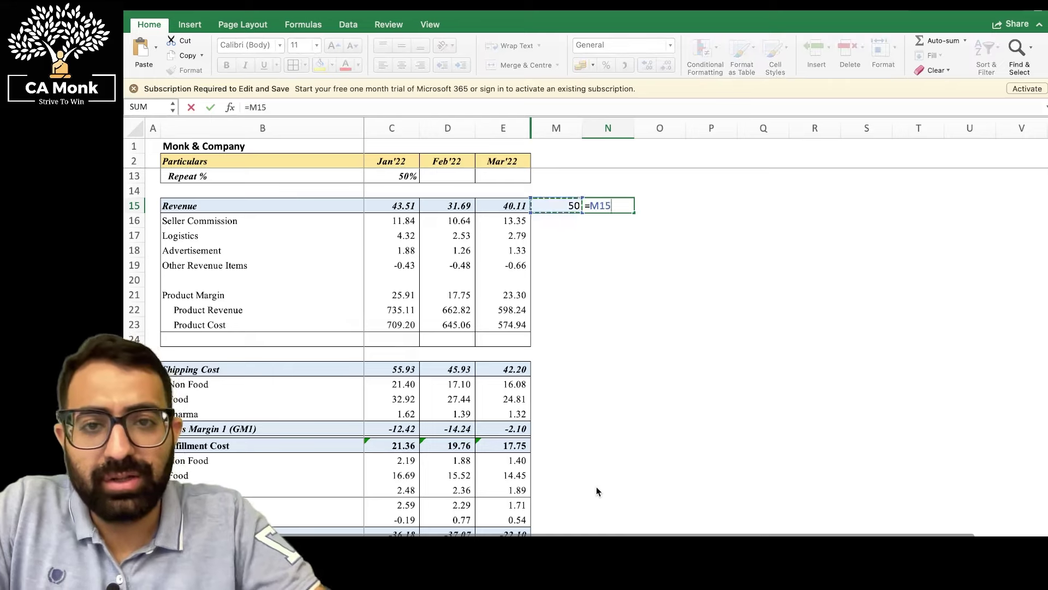
type("-")
key("Left")
key("Return")
key("Up")
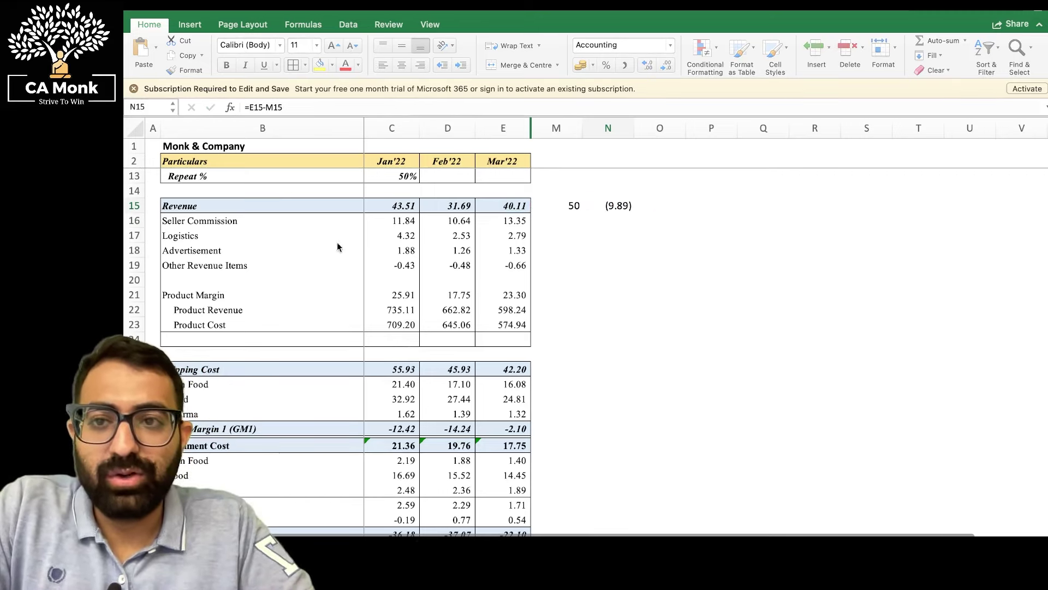
Step: Exit the full-screen workbook, switch to the handwritten roles notes on the whiteboard, and point out R2R and Record to Report with temporary red underlines
left_click(162, 16)
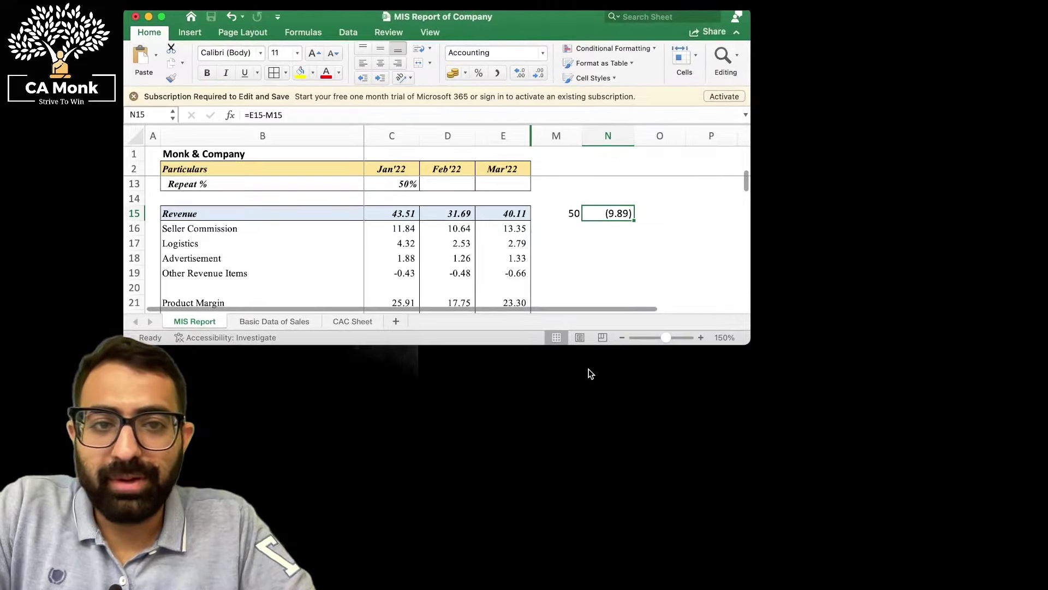
left_click(758, 295)
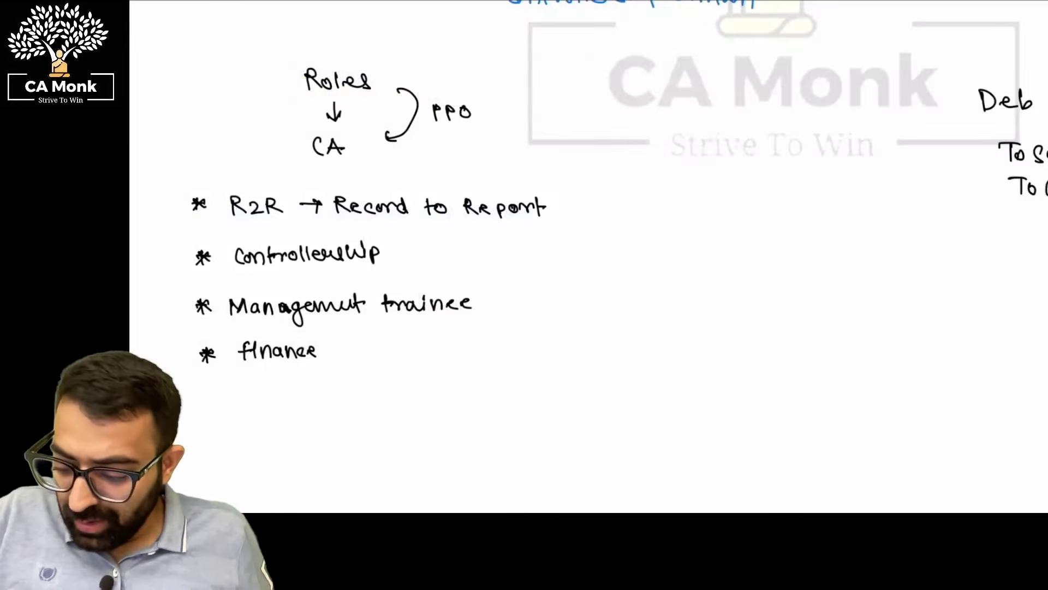
left_click_drag(234, 228, 312, 228)
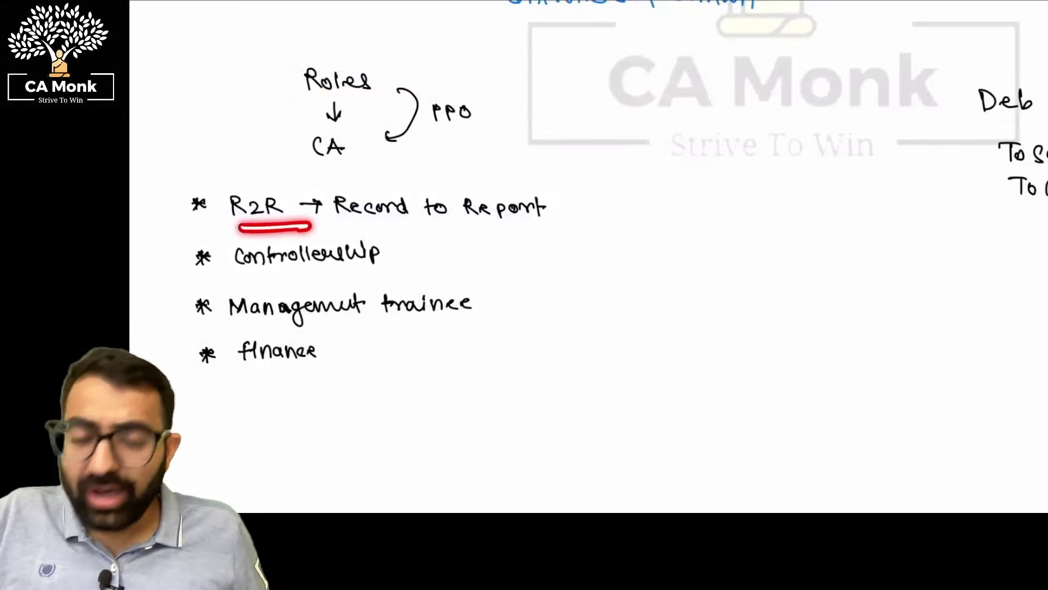
left_click_drag(240, 227, 265, 227)
left_click(286, 225)
left_click(339, 224)
left_click(376, 222)
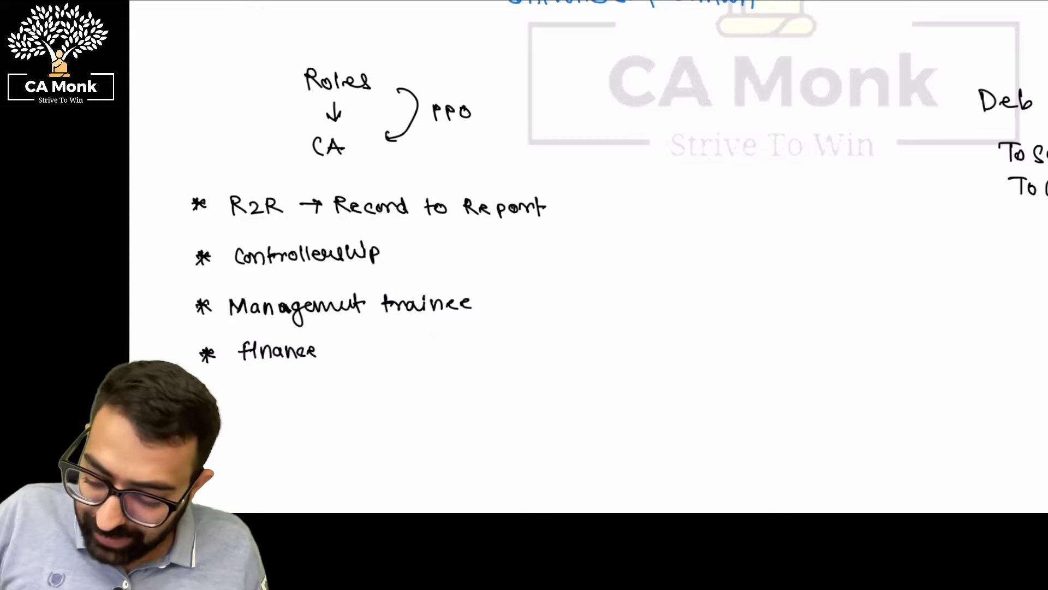
Step: Draw a small blue rectangle just after the Record to Report line
mouse_move(574, 172)
left_mouse_down()
mouse_move(577, 195)
mouse_move(620, 199)
mouse_move(577, 196)
left_mouse_up()
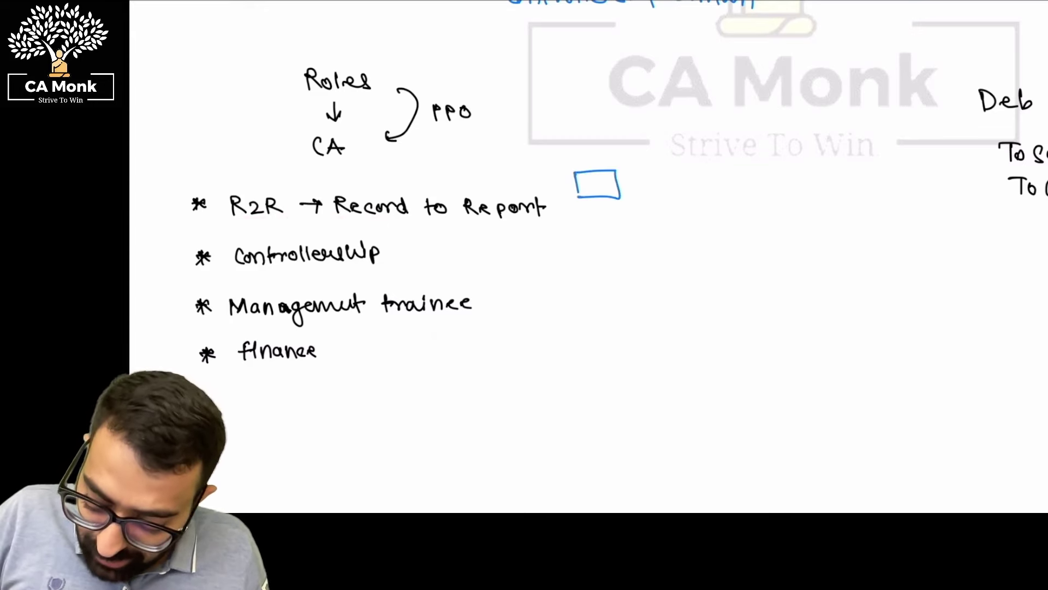